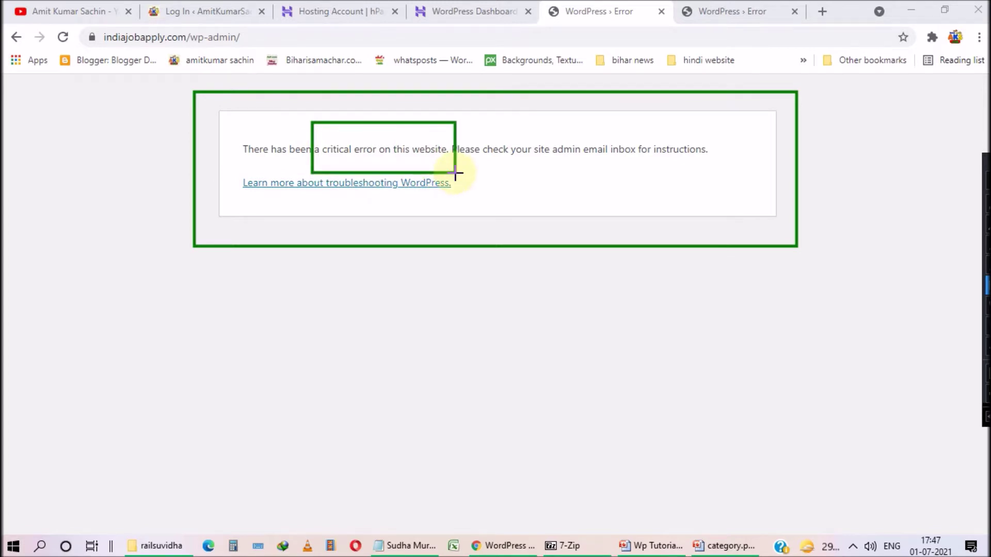
# - Examine the critical error on indiajobapply.com's home page and its /wp-admin/ page, and bring up the site's Hostinger WordPress dashboard
pyautogui.press('Escape')
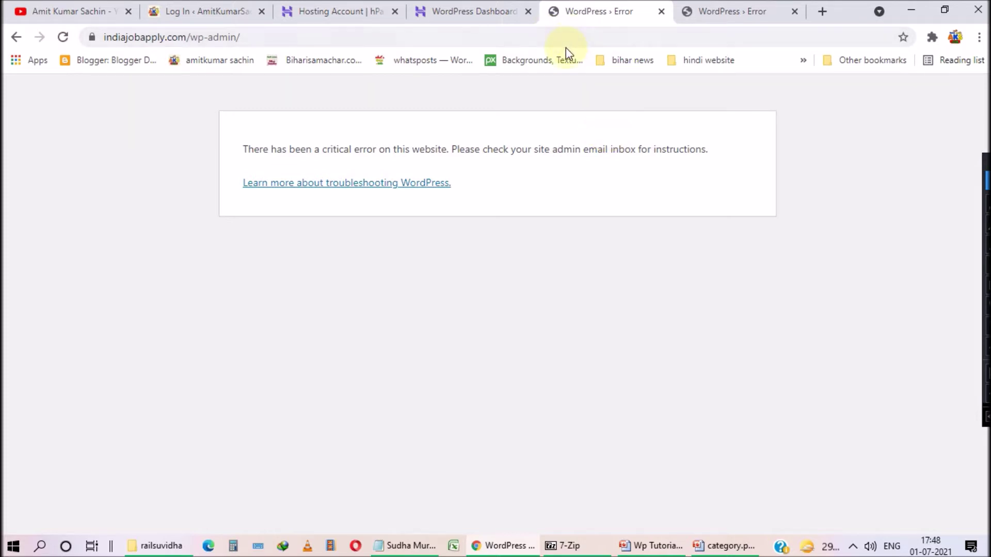
pyautogui.click(737, 9)
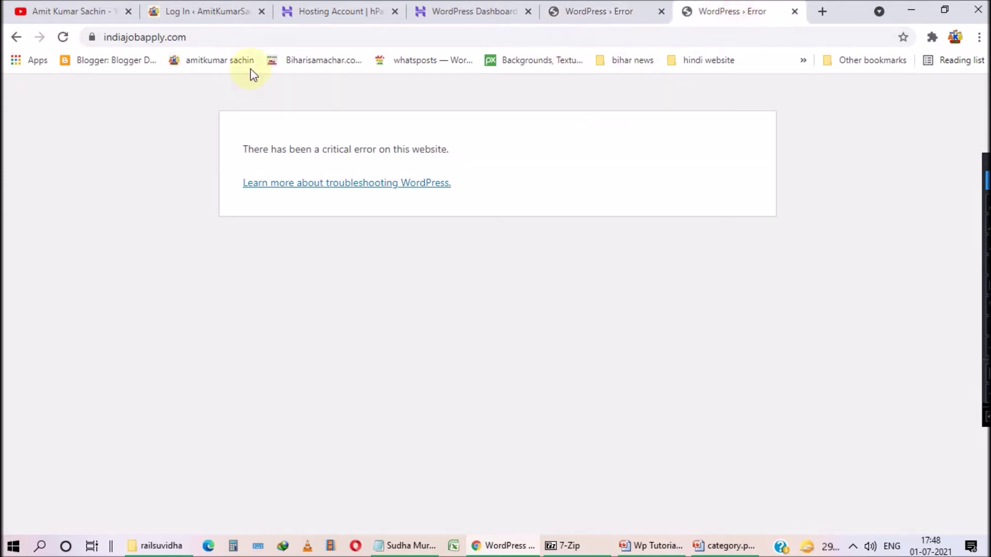
pyautogui.moveTo(104, 37); pyautogui.dragTo(232, 37)
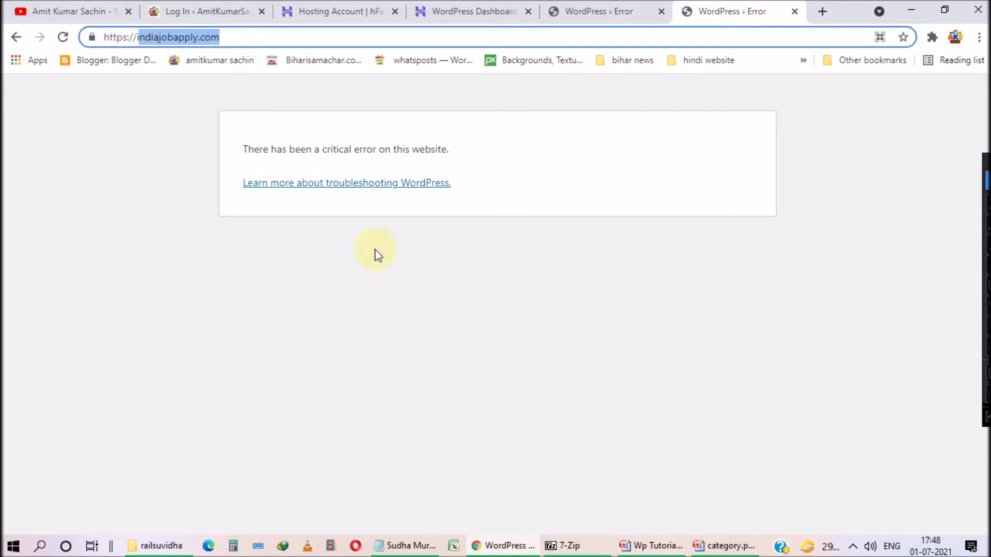
pyautogui.click(588, 15)
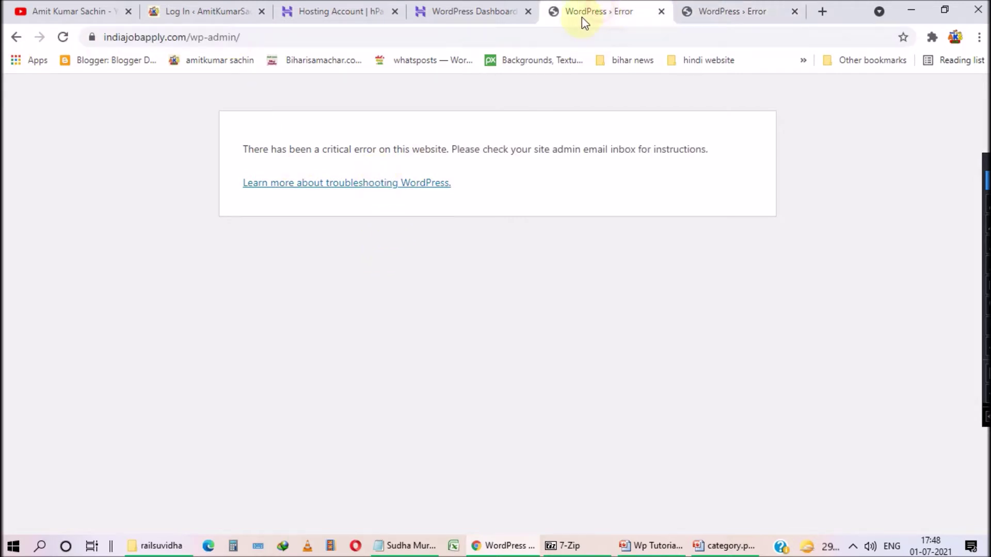
pyautogui.moveTo(122, 36); pyautogui.dragTo(320, 166)
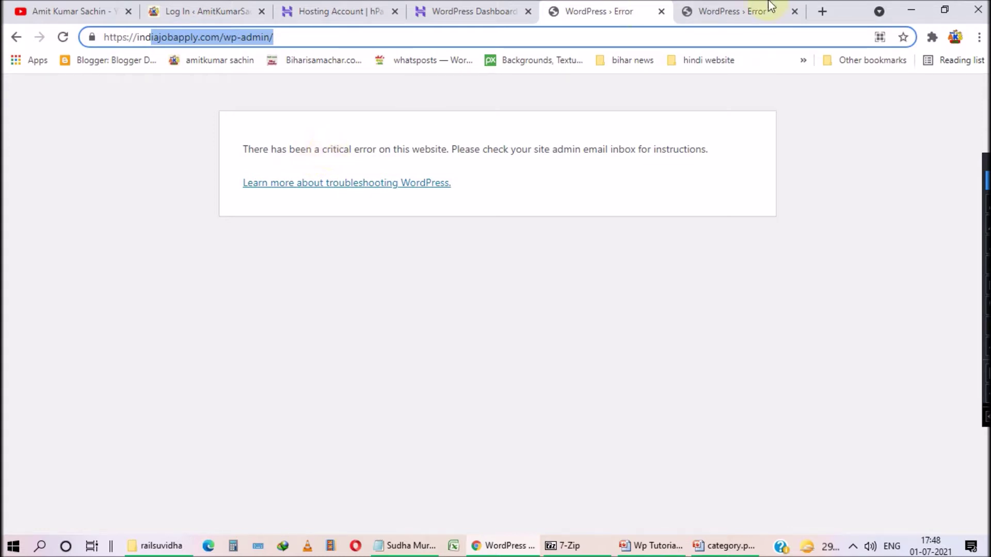
pyautogui.click(738, 6)
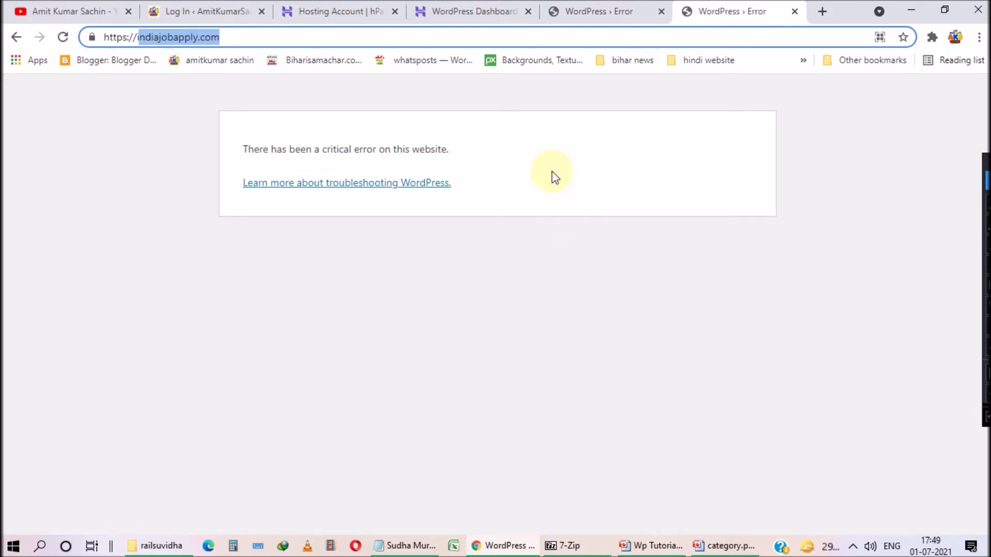
pyautogui.click(581, 11)
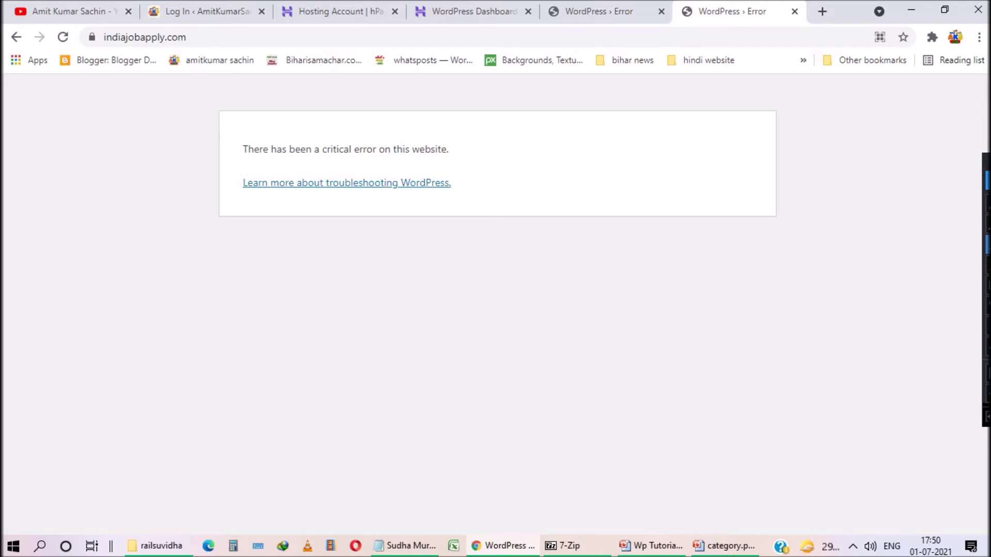
pyautogui.click(986, 287)
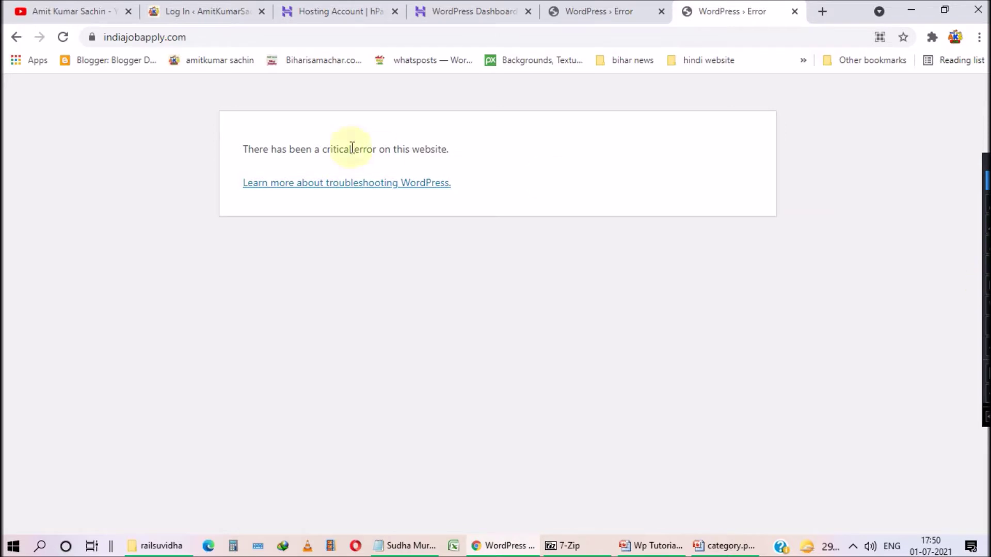
pyautogui.moveTo(90, 15); pyautogui.dragTo(227, 62)
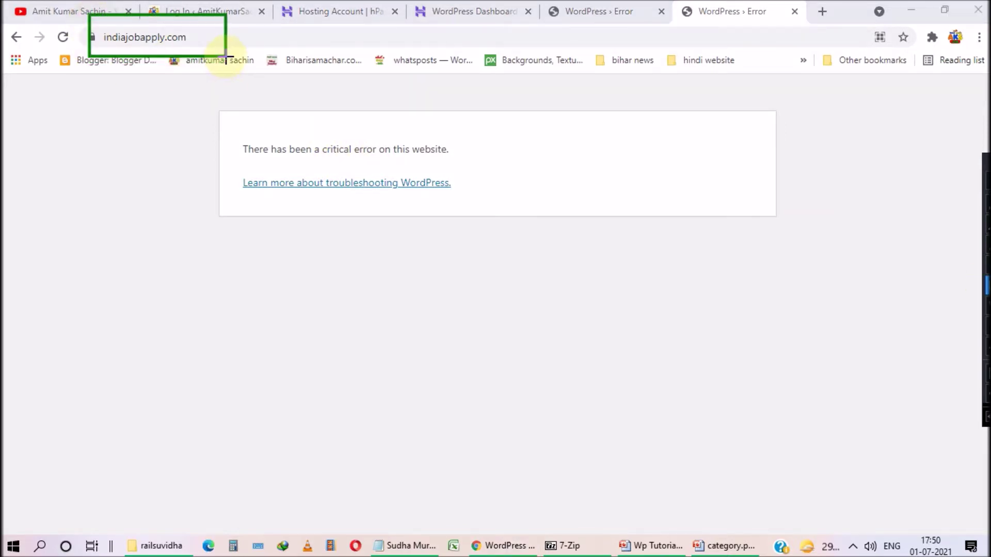
pyautogui.click(986, 285)
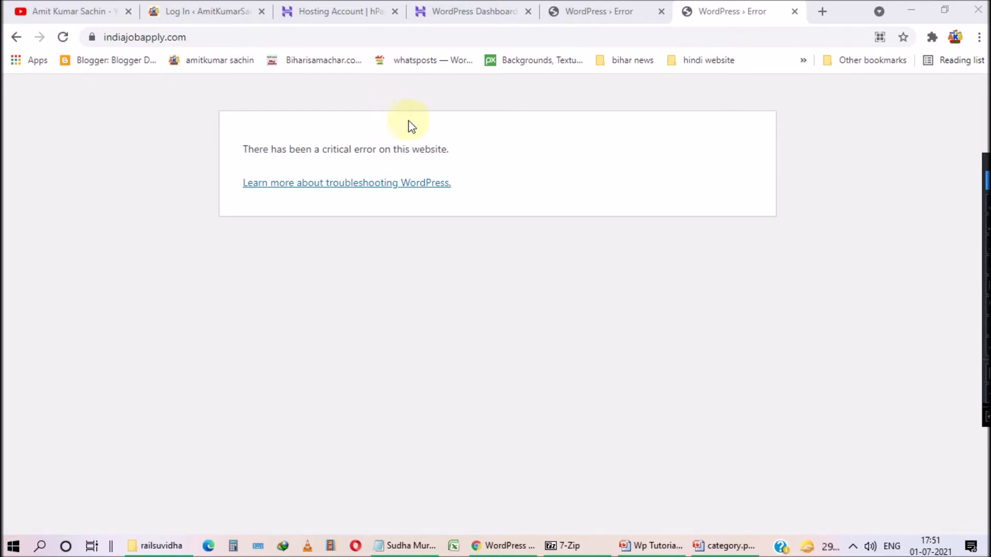
pyautogui.click(604, 15)
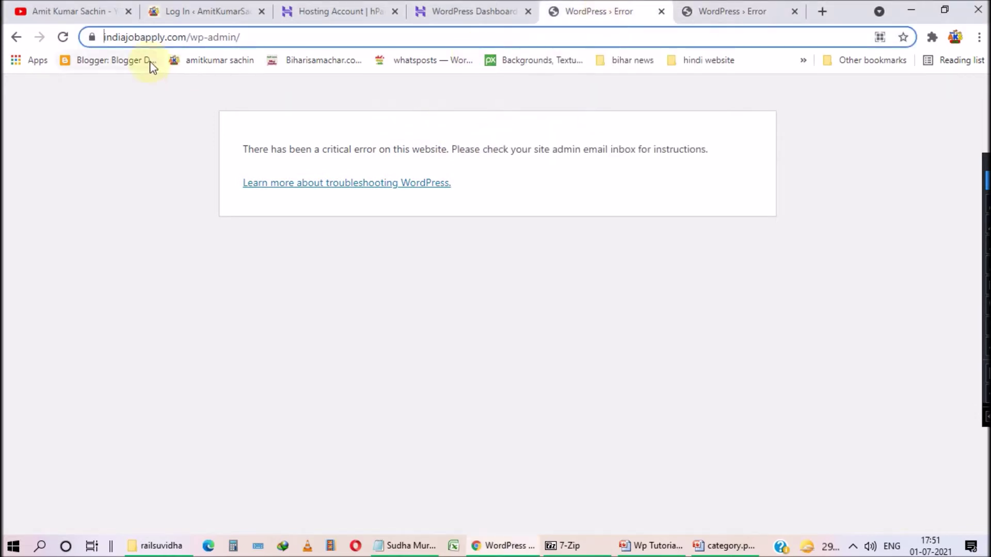
pyautogui.click(188, 38)
pyautogui.moveTo(238, 37); pyautogui.dragTo(332, 36)
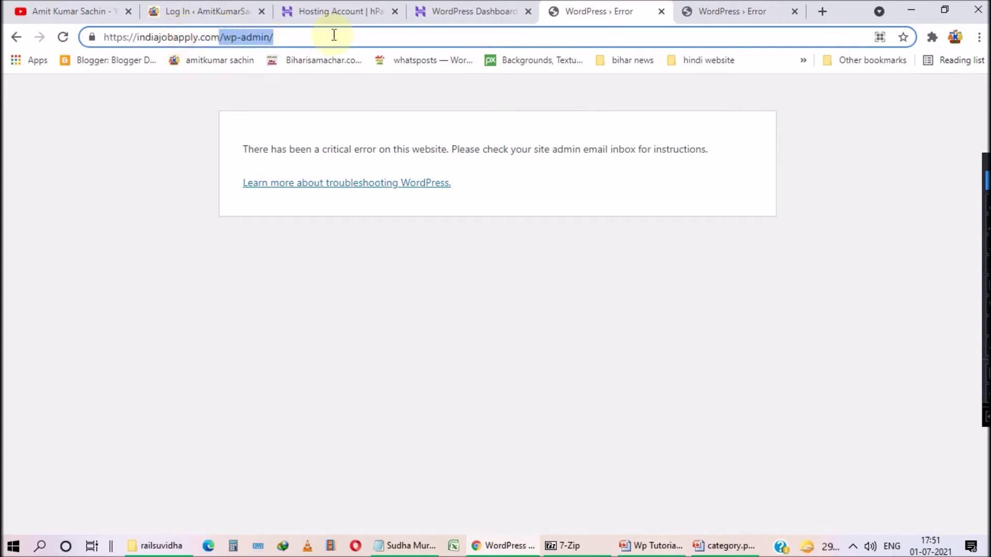
pyautogui.click(712, 11)
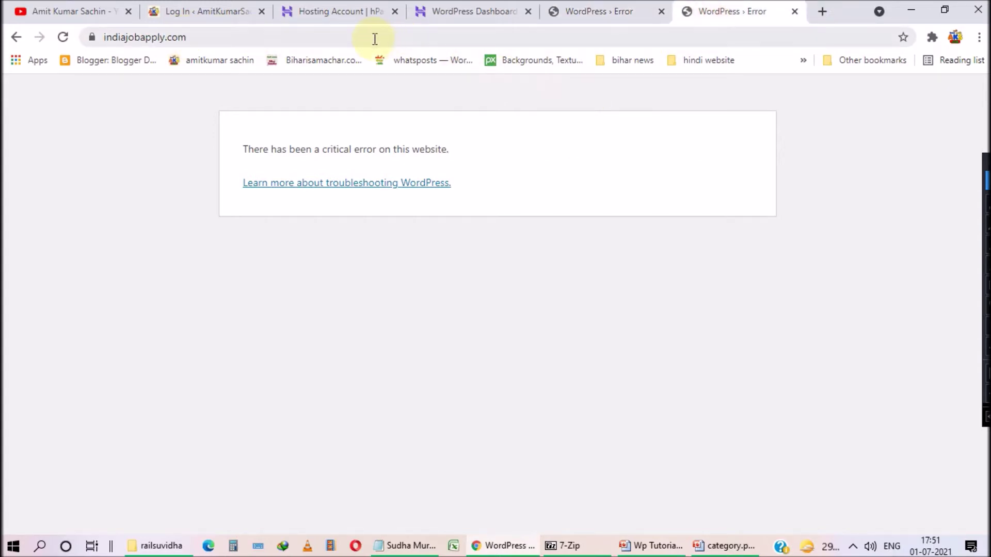
pyautogui.click(433, 11)
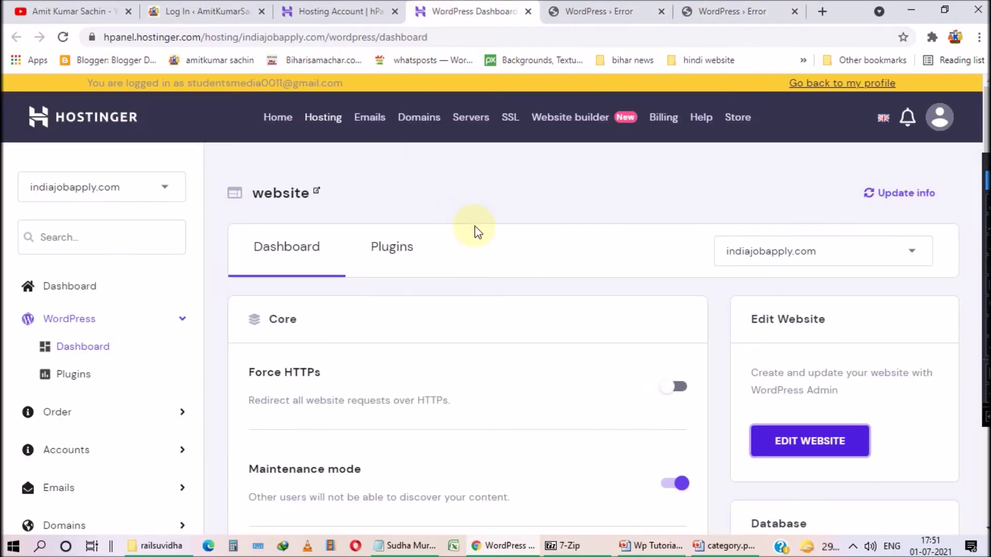
# - Switch to the other site's working WordPress admin and open its list of installed plugins
pyautogui.hotkey('ctrl', '9')
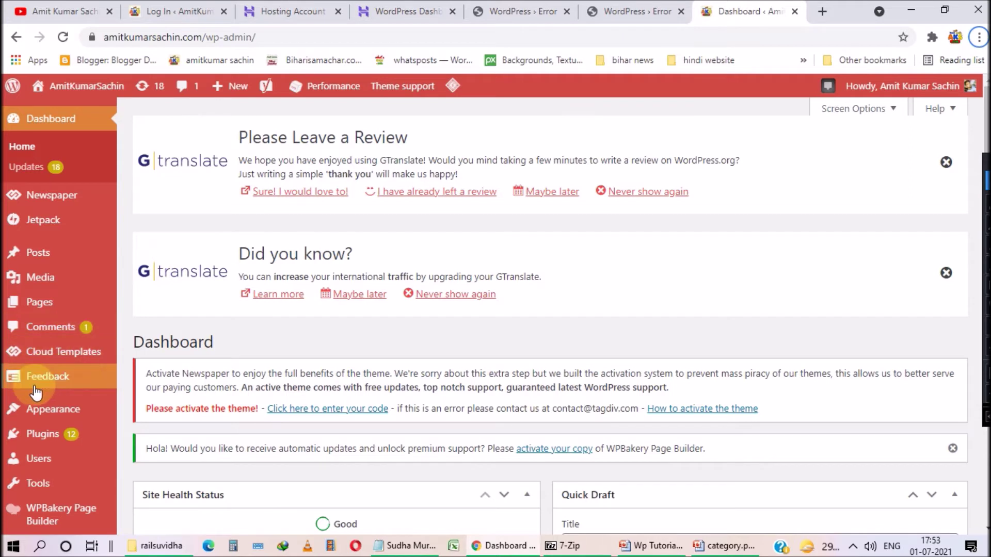
pyautogui.moveTo(58, 299)
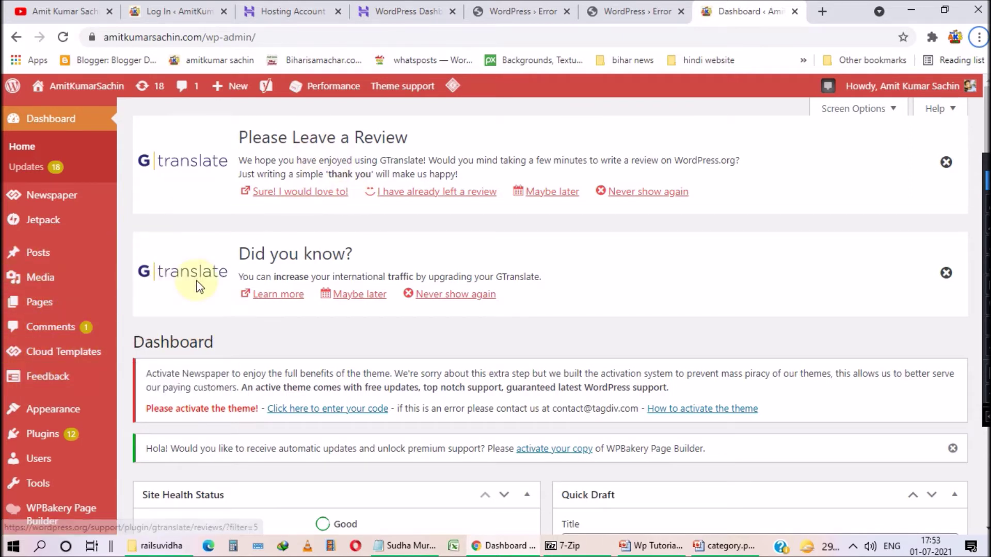
pyautogui.moveTo(66, 434)
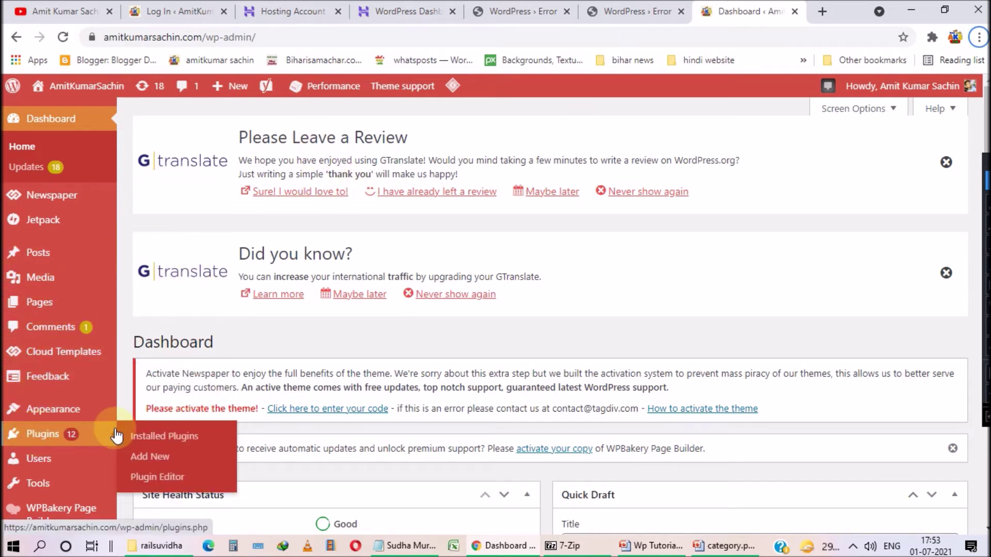
pyautogui.click(150, 437)
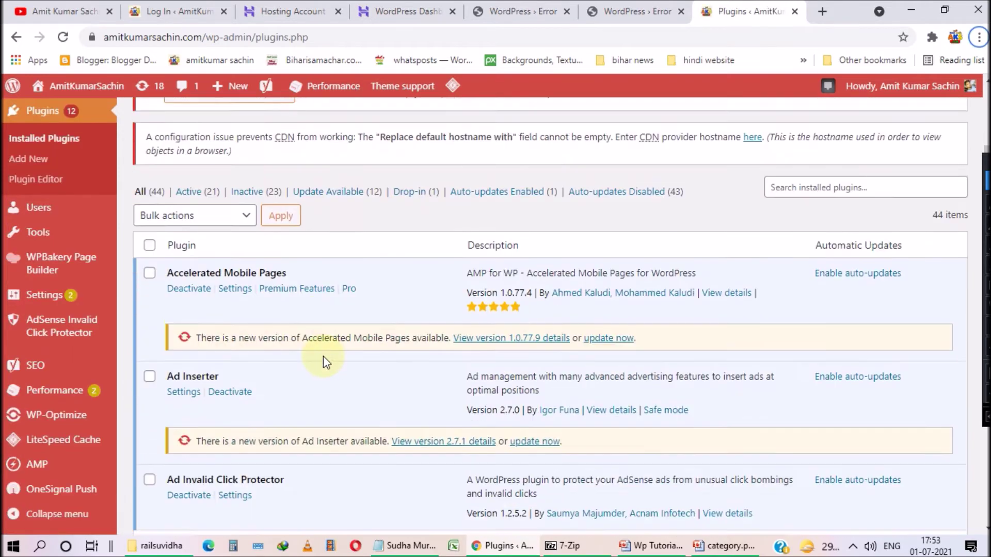
pyautogui.scroll(-1, 354, 292)
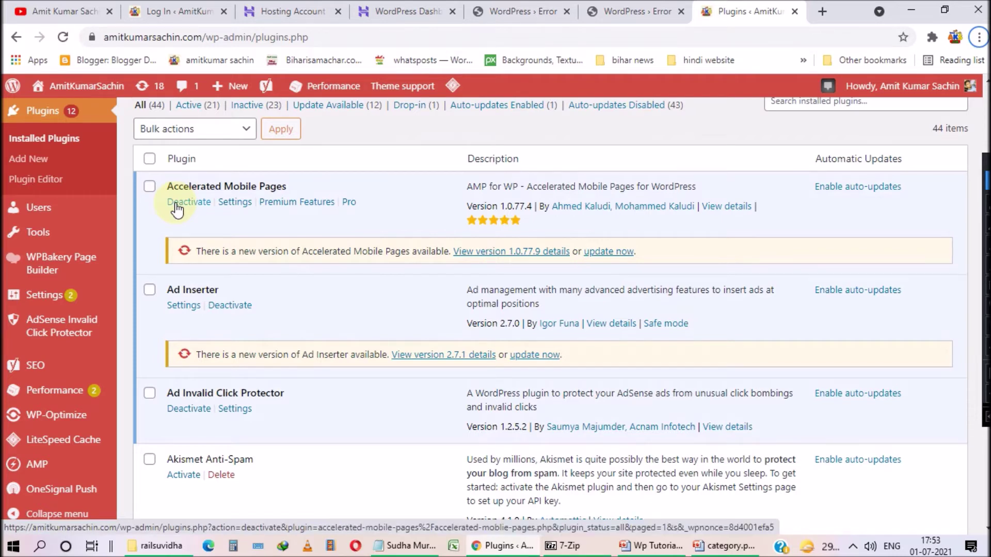
pyautogui.scroll(1, 301, 291)
pyautogui.scroll(-1, 288, 295)
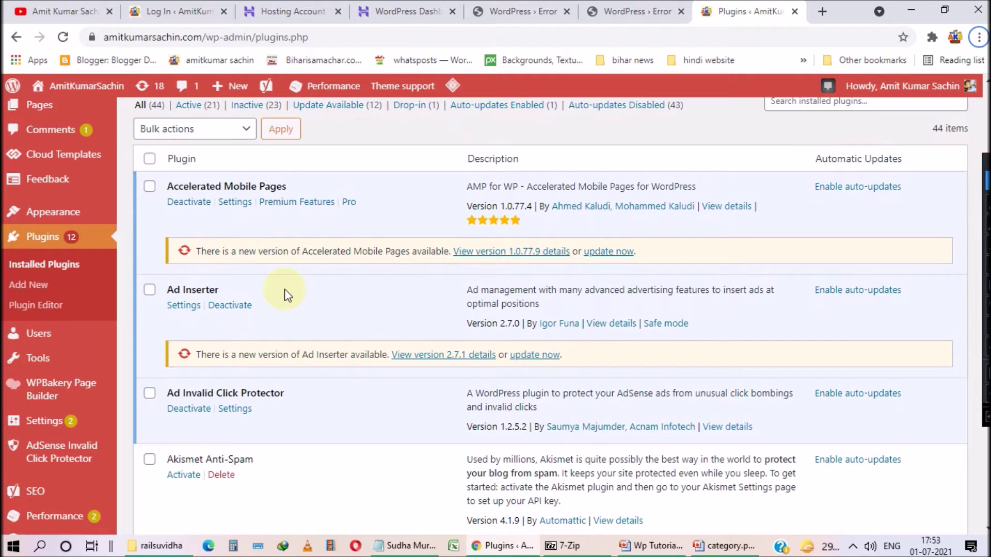
pyautogui.scroll(1, 284, 289)
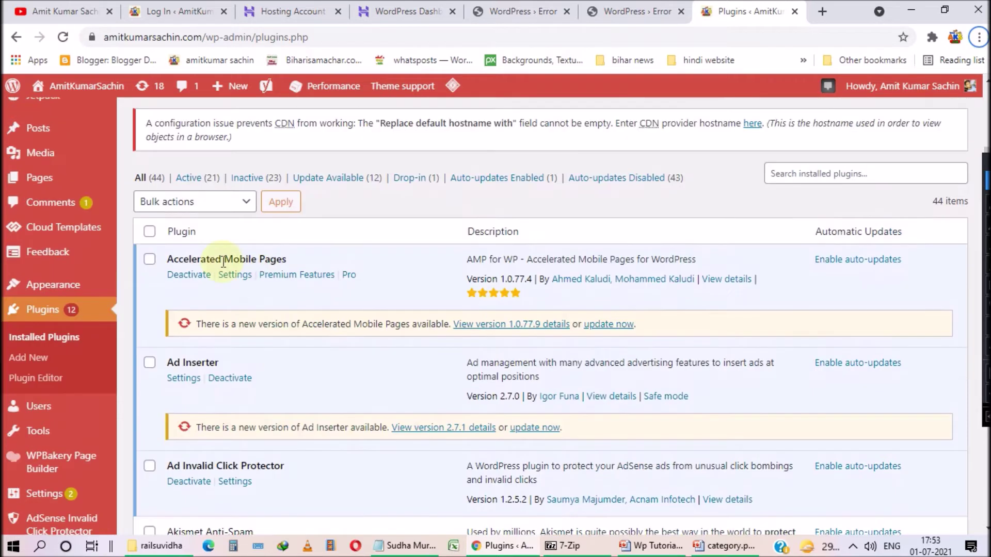
# - Select all installed plugins and choose Deactivate as the bulk action
pyautogui.click(149, 234)
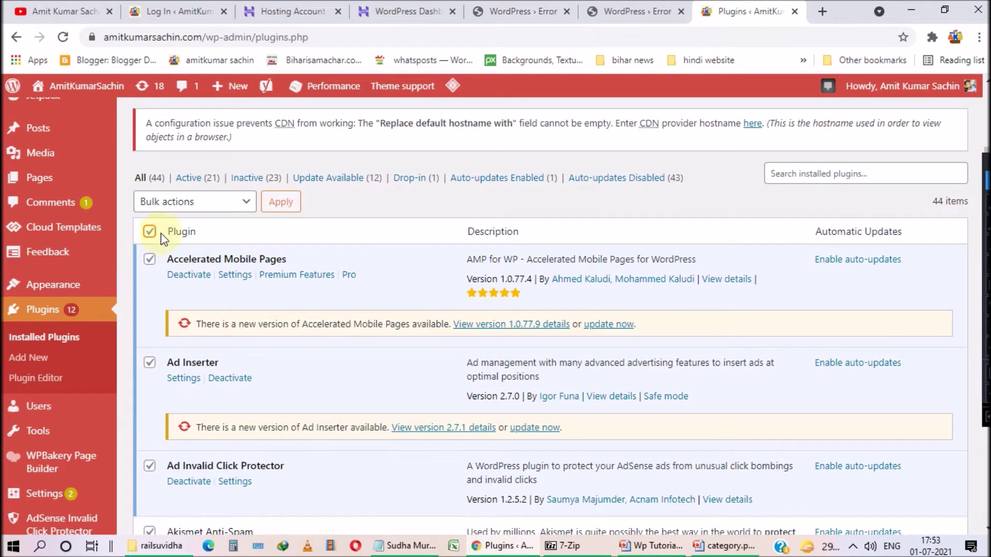
pyautogui.scroll(-1, 179, 249)
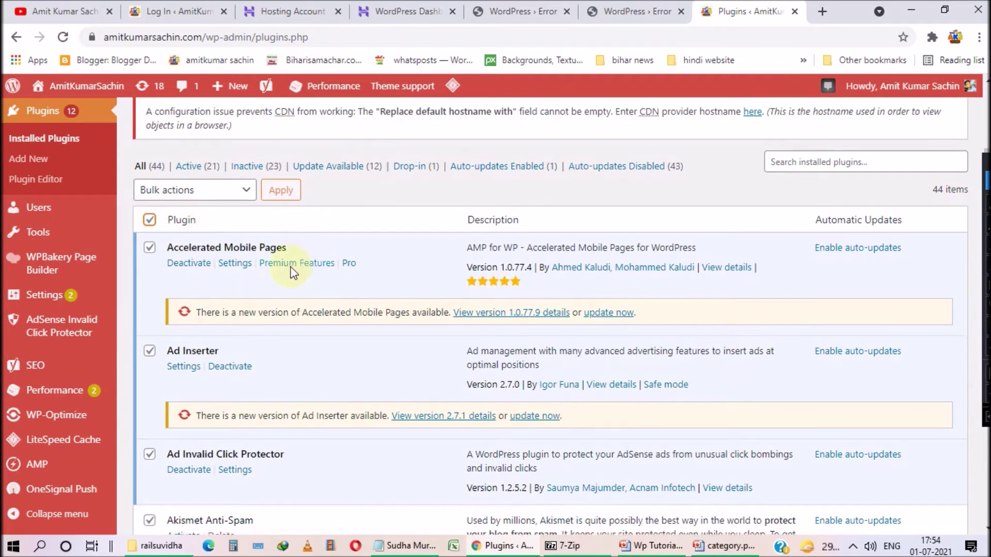
pyautogui.scroll(-4, 310, 275)
pyautogui.scroll(4, 287, 274)
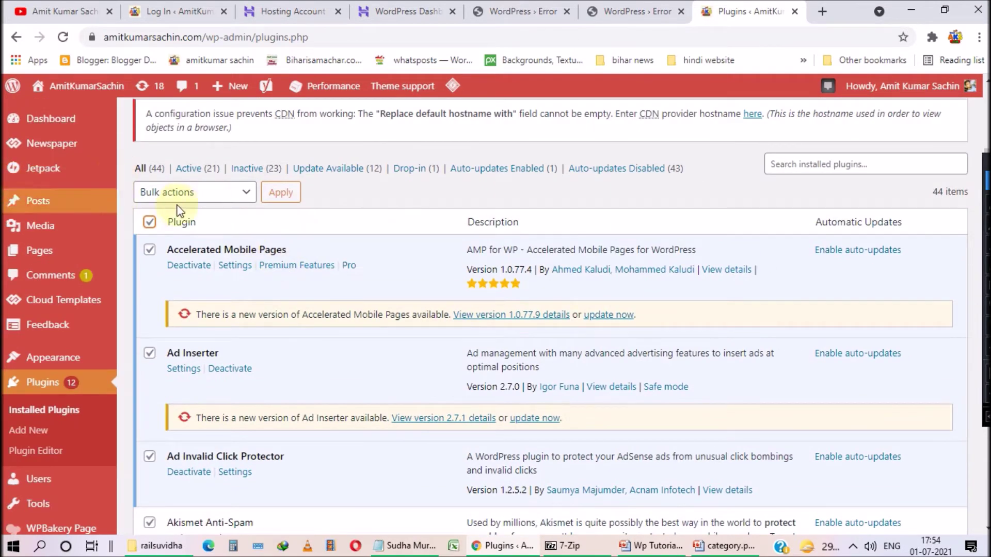
pyautogui.click(240, 196)
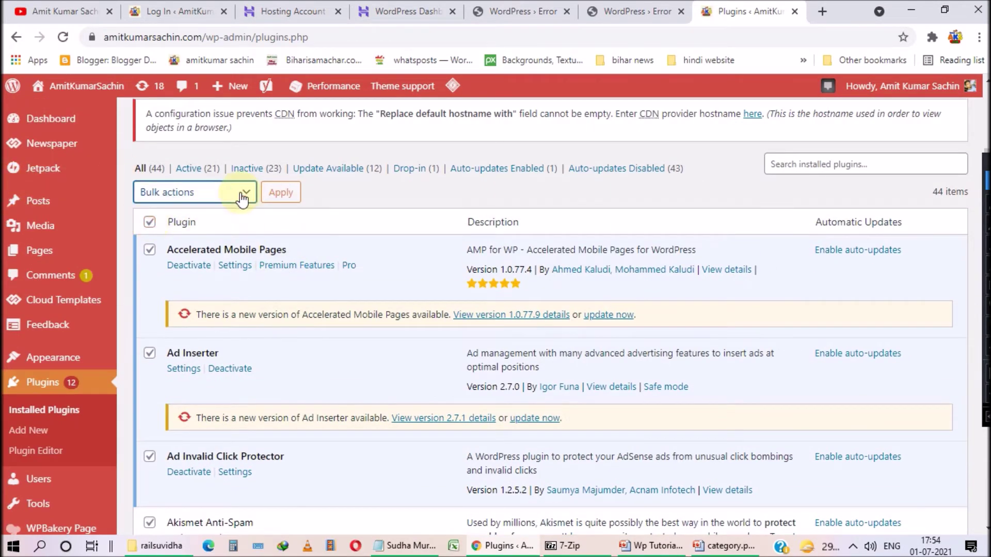
pyautogui.click(242, 196)
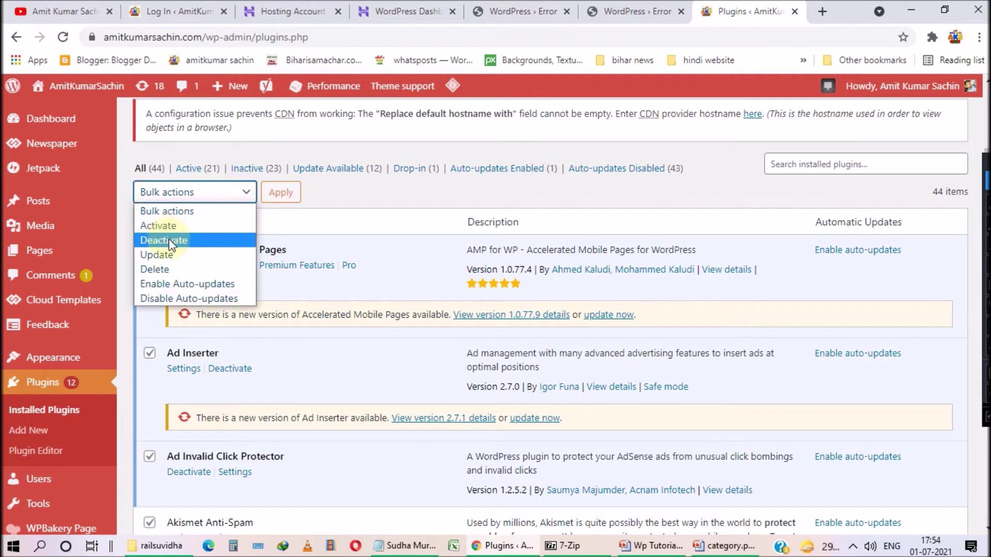
pyautogui.click(169, 240)
pyautogui.click(273, 201)
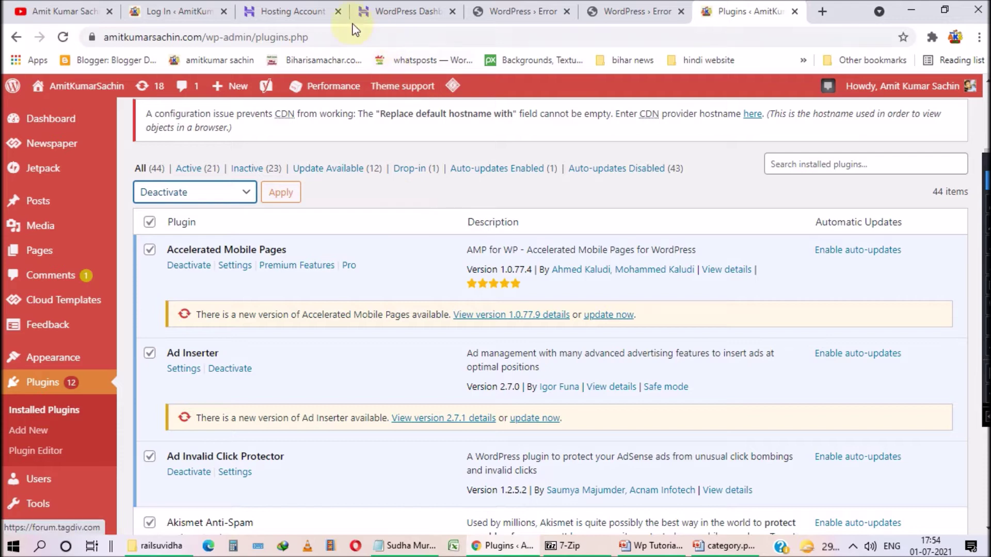
# - Return to the Hostinger WordPress dashboard and choose indiajobapply.com as the website to manage
pyautogui.click(378, 14)
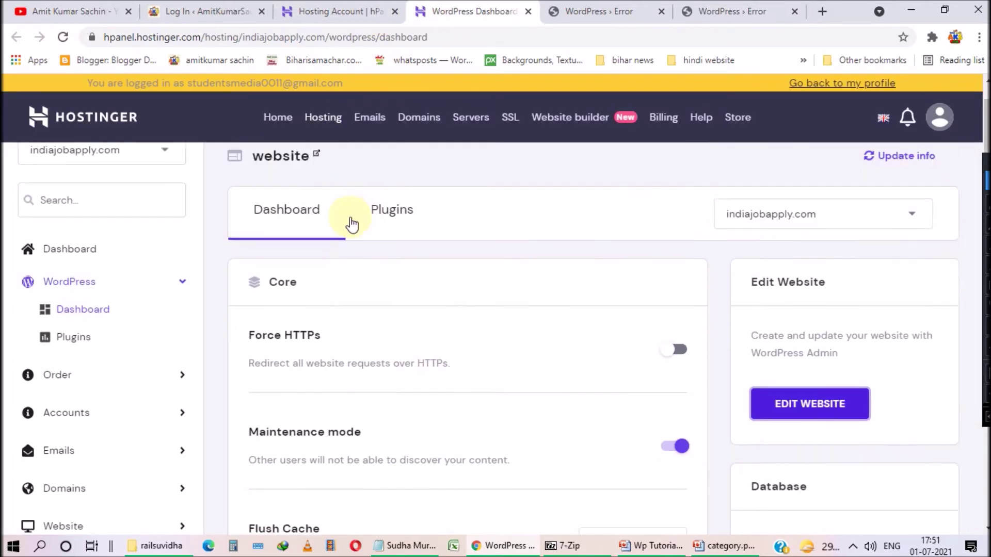
pyautogui.scroll(1, 351, 223)
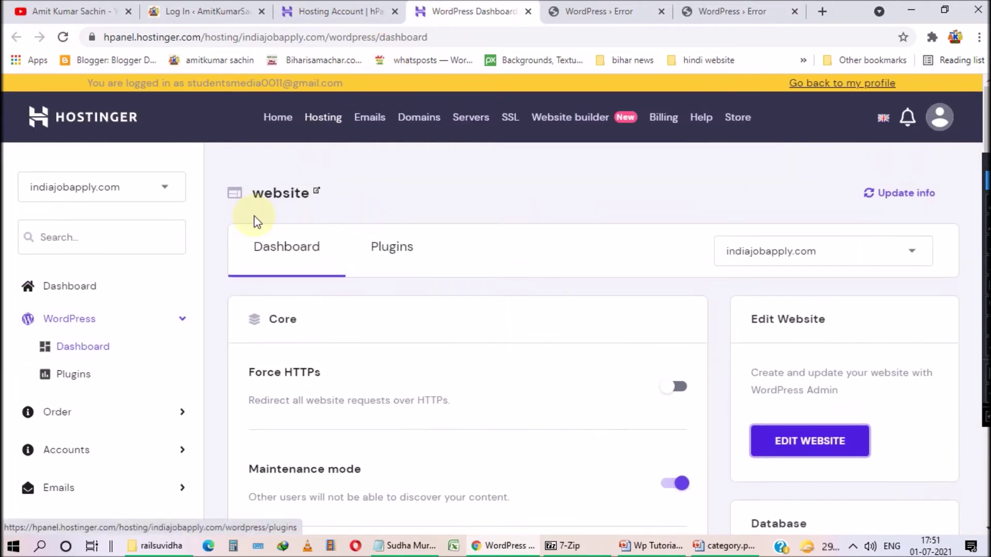
pyautogui.click(163, 189)
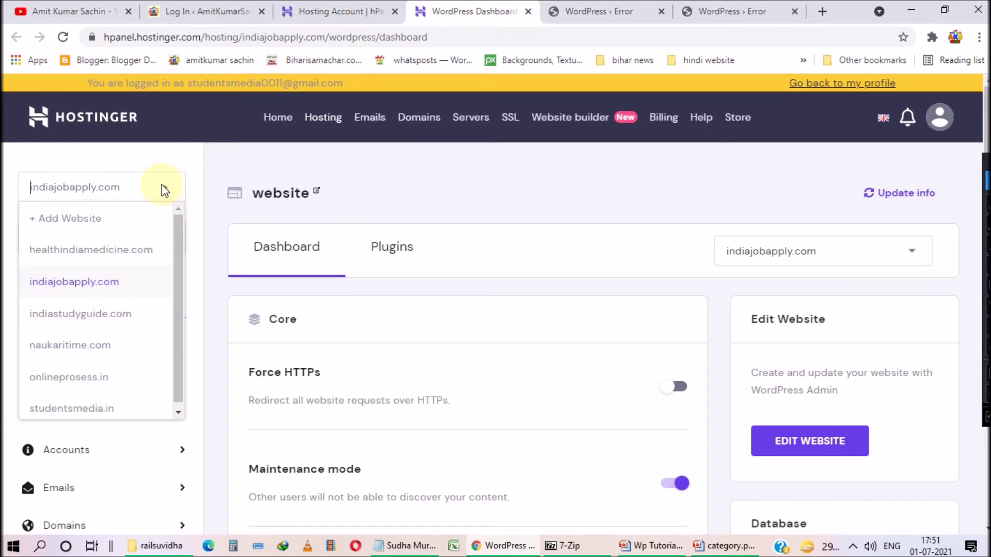
pyautogui.click(129, 285)
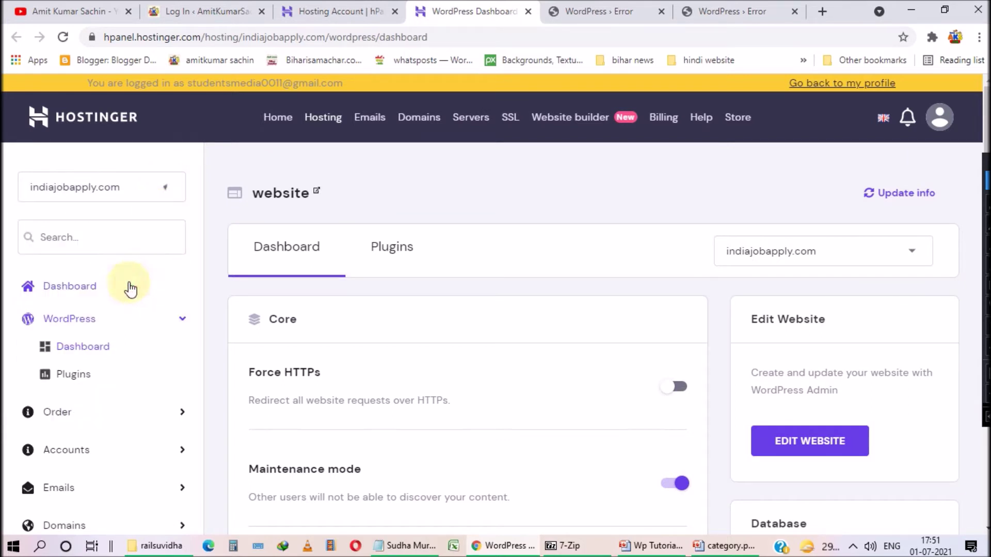
pyautogui.scroll(-3, 571, 276)
pyautogui.scroll(3, 516, 268)
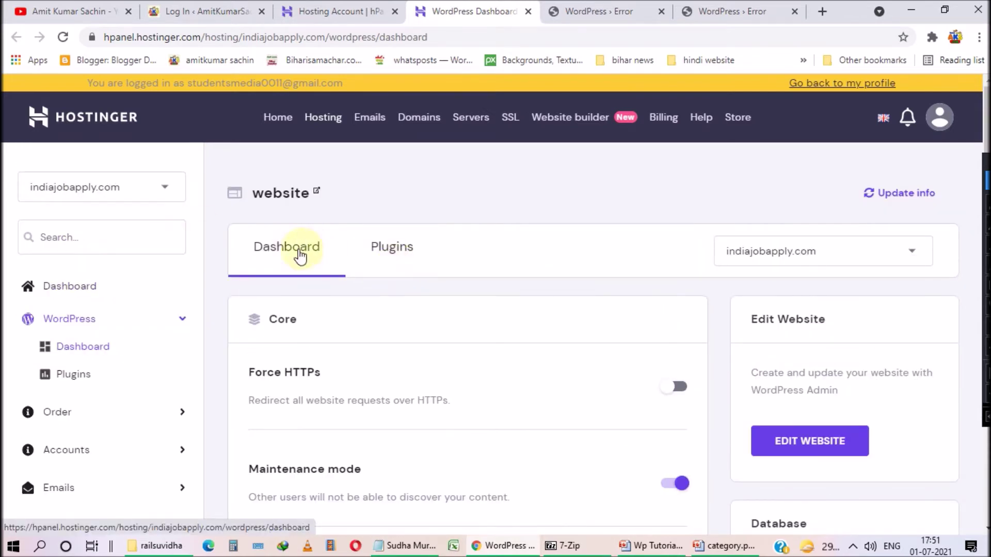
# - Open the Hostinger WordPress plugins page for indiajobapply.com and go to its Installed Plugins list
pyautogui.click(70, 318)
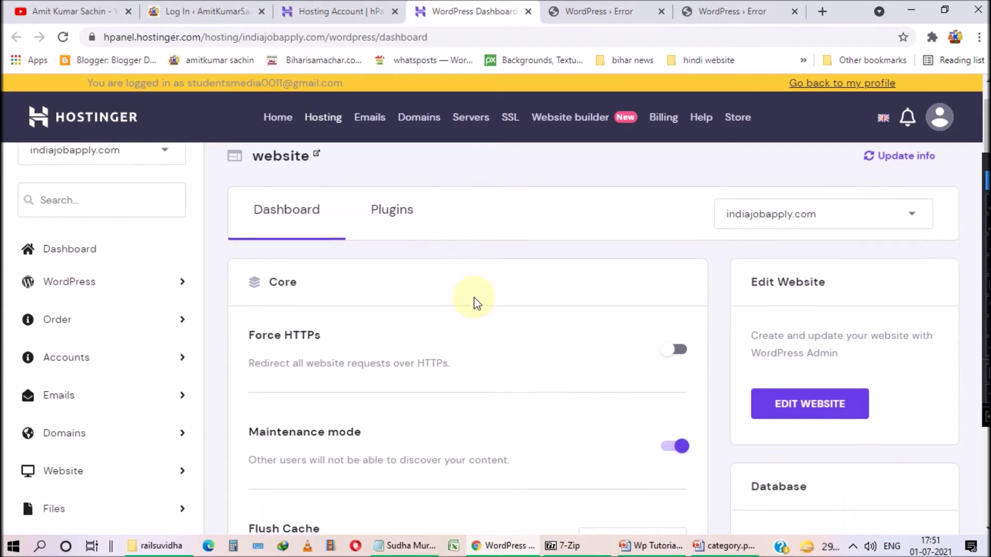
pyautogui.scroll(1, 473, 299)
pyautogui.click(393, 248)
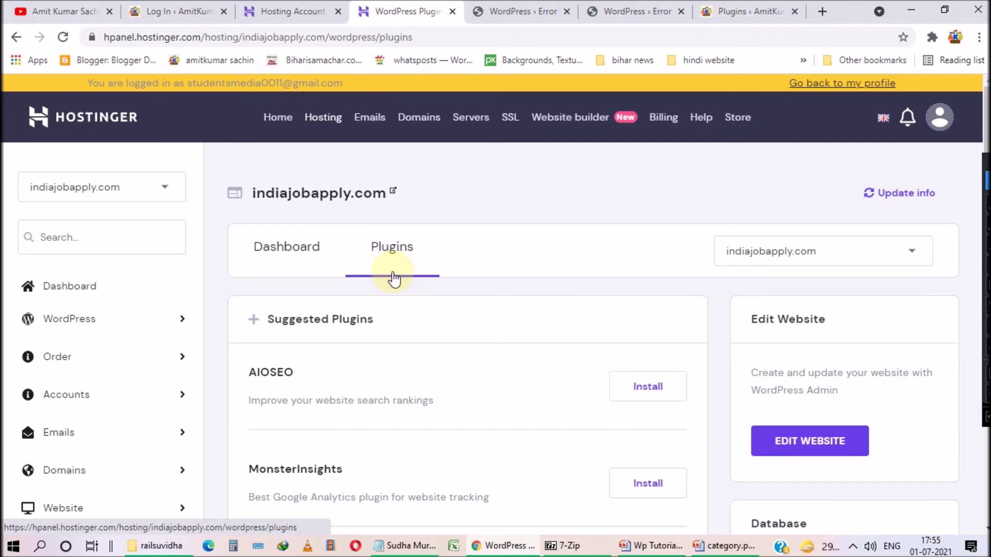
pyautogui.scroll(-2, 394, 276)
pyautogui.scroll(-6, 627, 335)
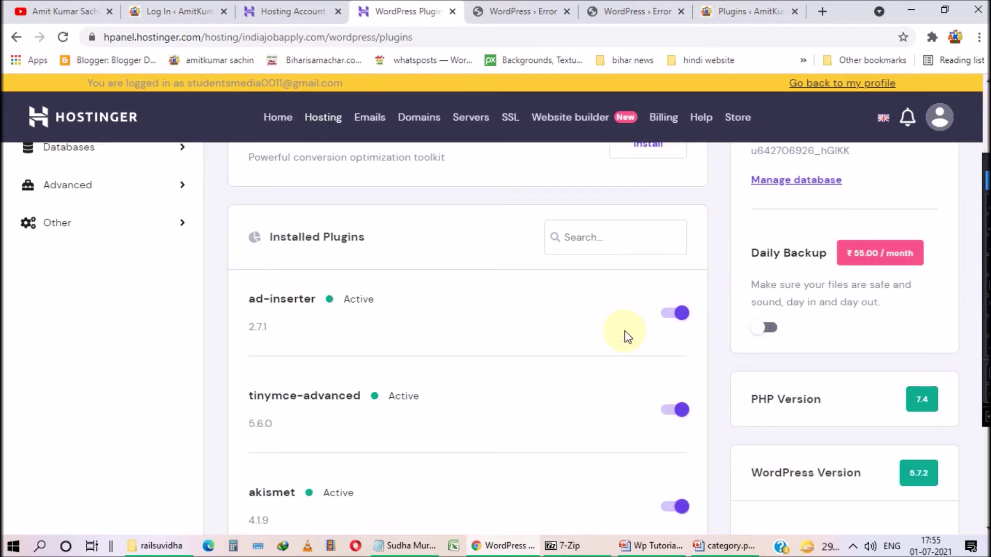
# - Deactivate the ad-inserter, tinymce-advanced, akismet, classic-editor and contact-form-7 plugins
pyautogui.scroll(-3, 640, 328)
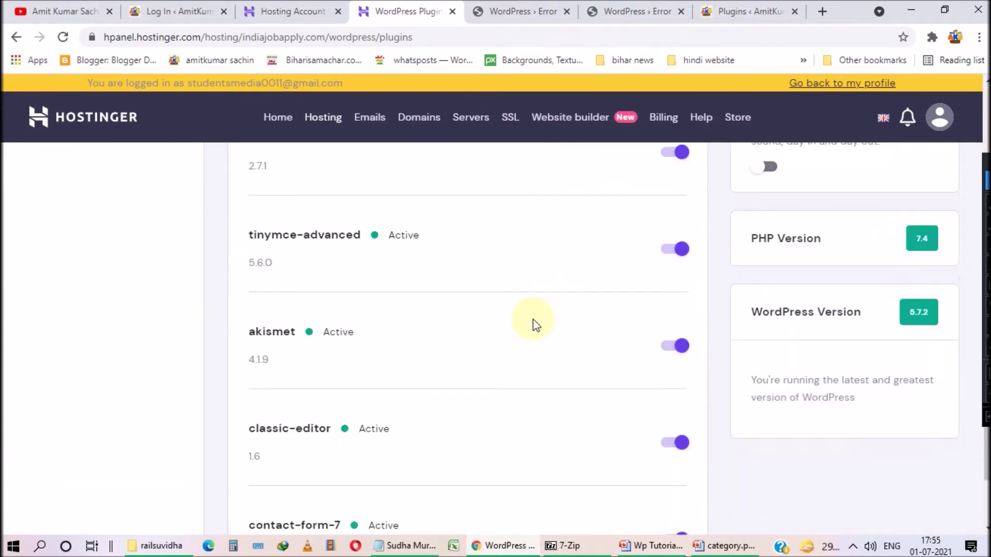
pyautogui.scroll(-2, 536, 324)
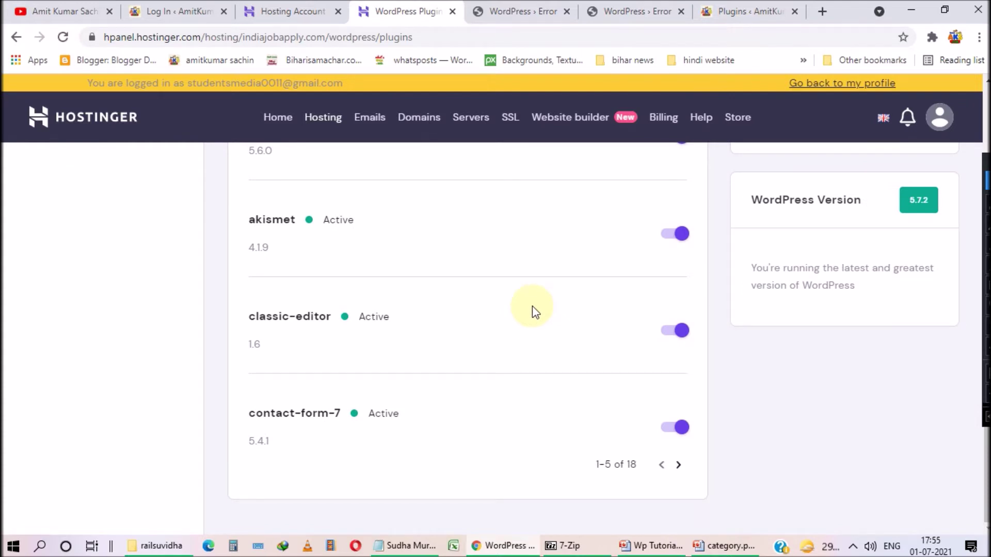
pyautogui.scroll(5, 533, 308)
pyautogui.click(679, 259)
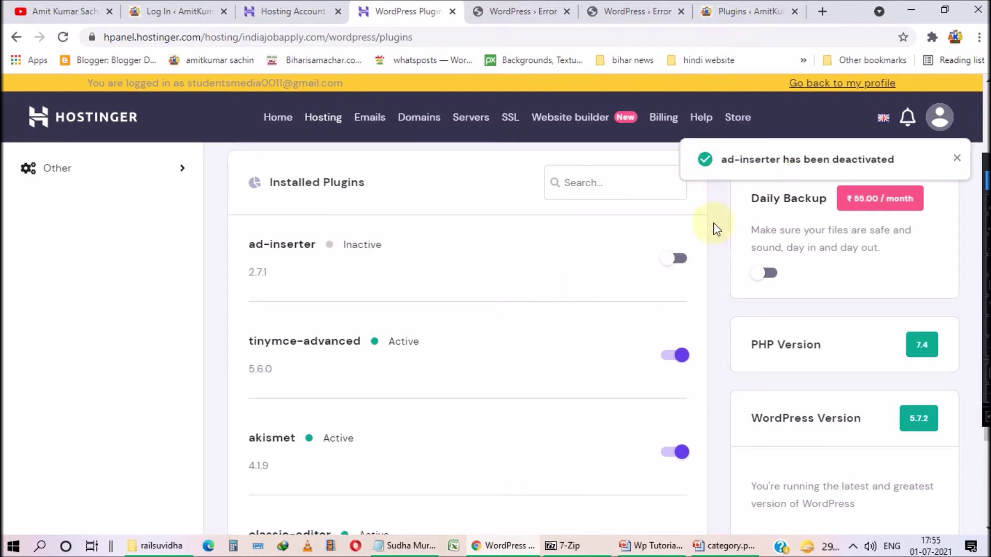
pyautogui.scroll(-1, 619, 281)
pyautogui.click(678, 290)
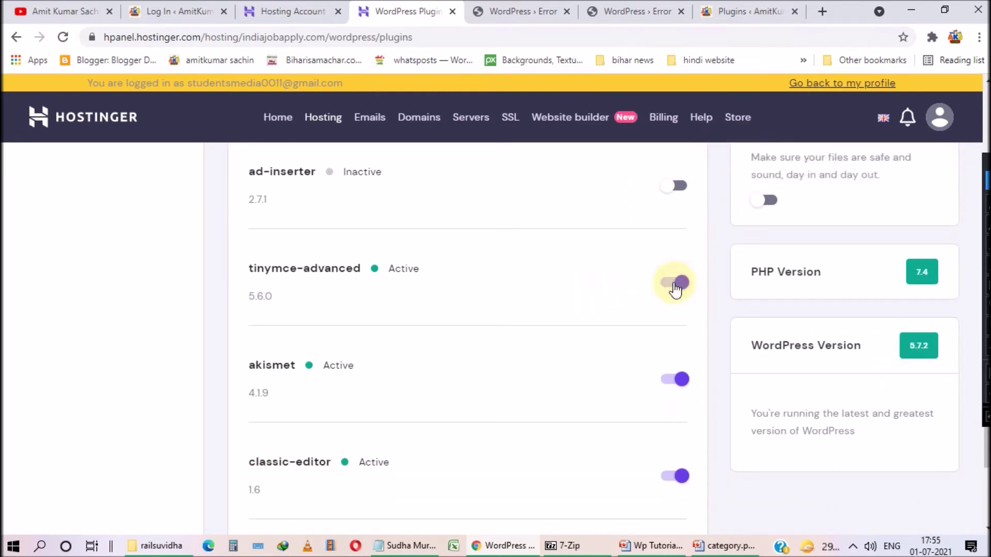
pyautogui.scroll(-3, 655, 289)
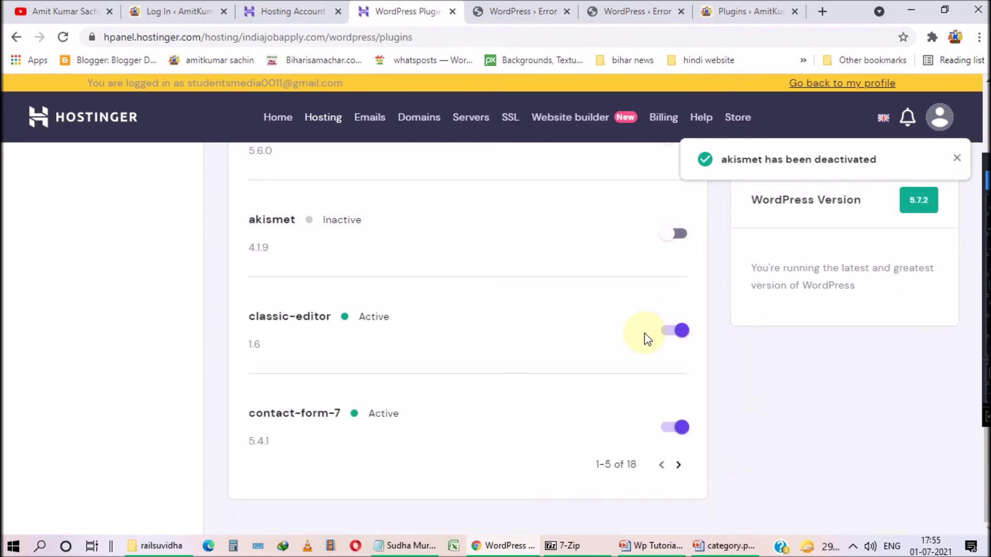
pyautogui.click(646, 339)
pyautogui.click(678, 429)
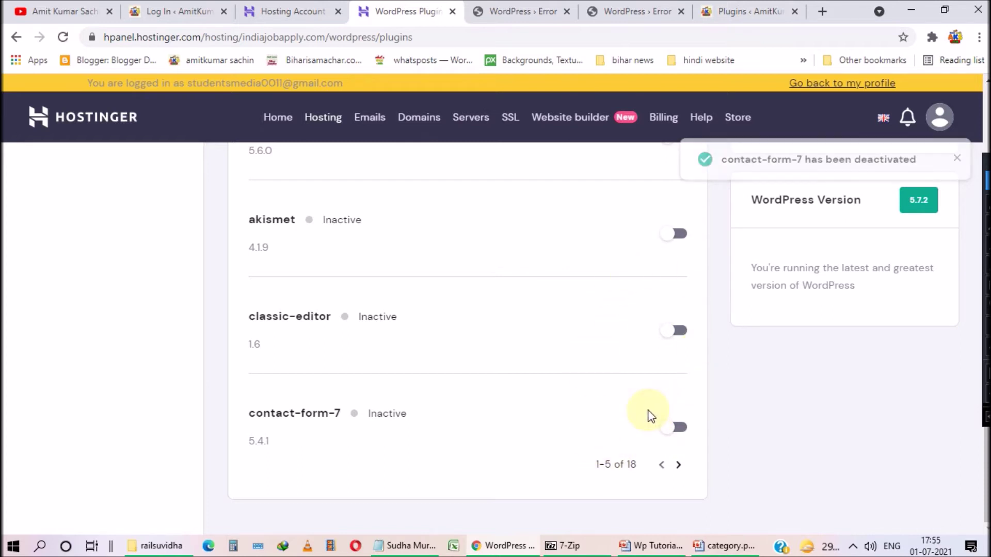
# - Deactivate the remaining installed plugins across the following list pages, from easy-table-of-contents through wpforms-lite
pyautogui.click(676, 355)
pyautogui.scroll(-1, 598, 398)
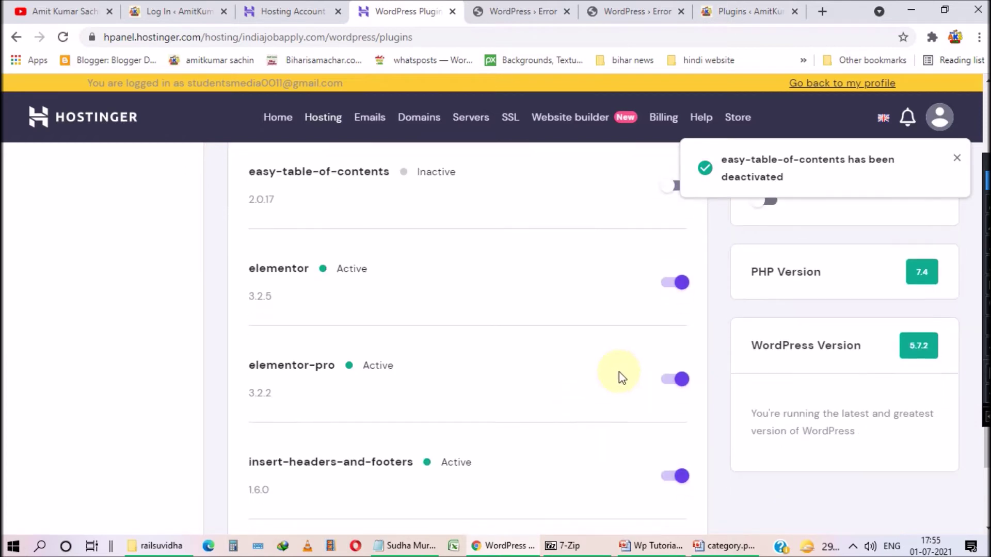
pyautogui.scroll(-1, 645, 408)
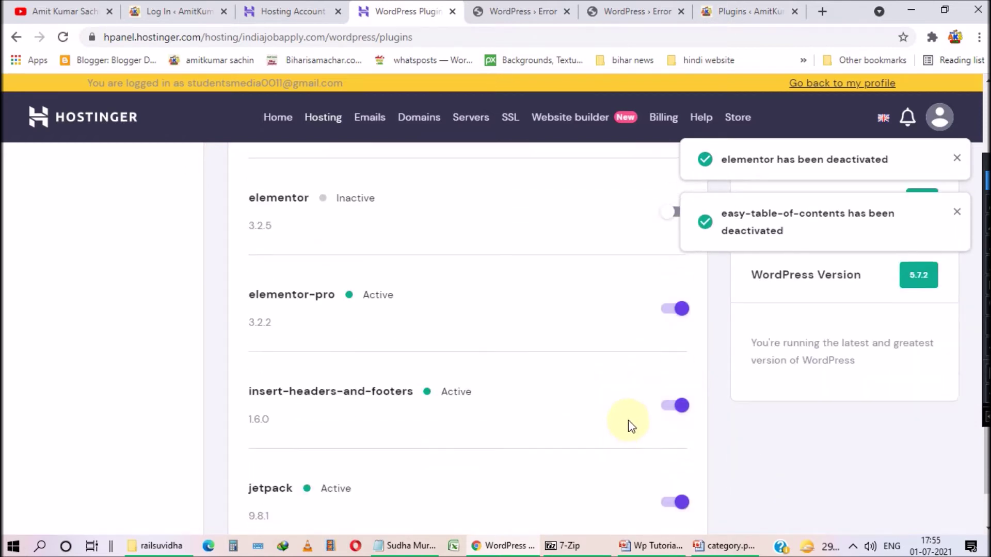
pyautogui.click(684, 407)
pyautogui.scroll(-1, 609, 447)
pyautogui.click(674, 430)
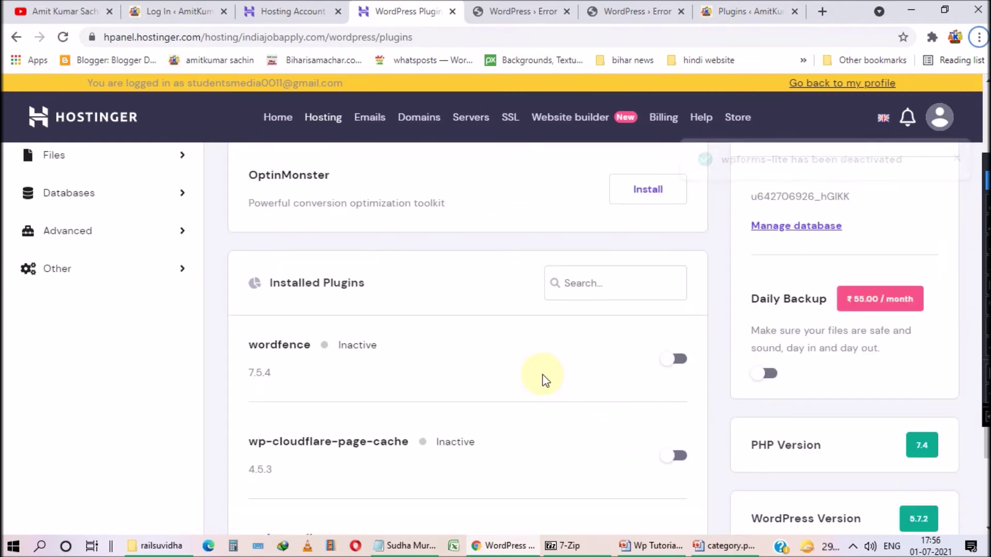
pyautogui.scroll(-2, 542, 375)
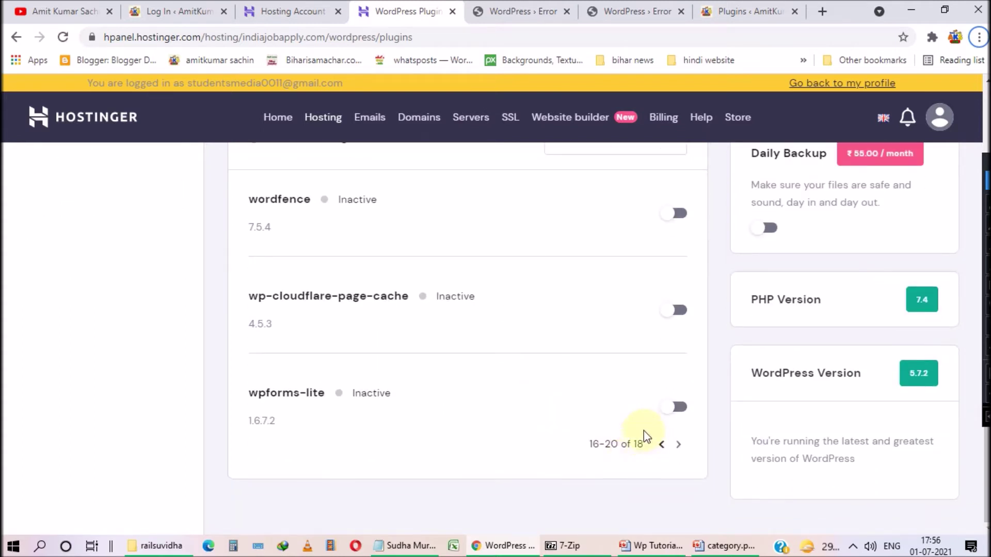
# - Reload the indiajobapply.com wp-admin page and home page to check for the critical error
pyautogui.click(519, 12)
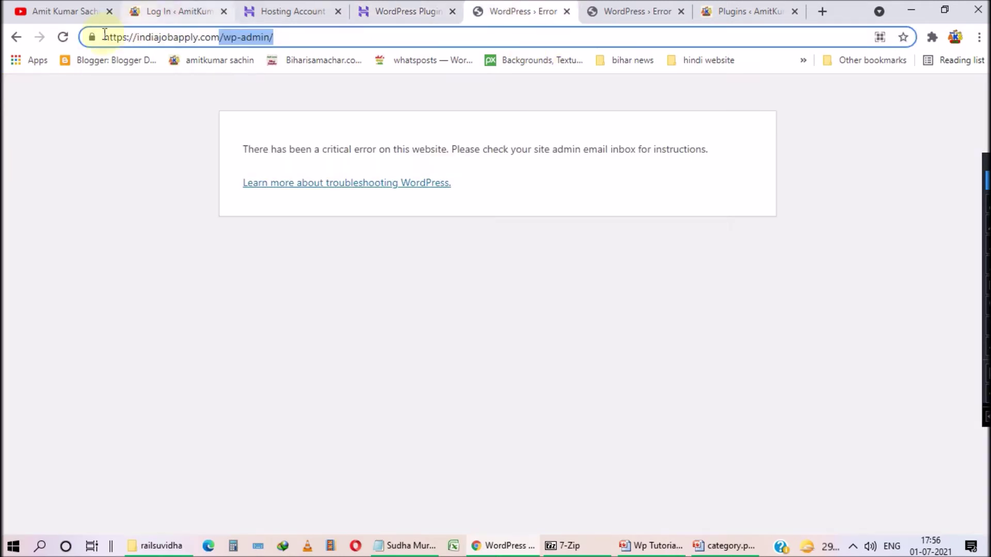
pyautogui.click(63, 37)
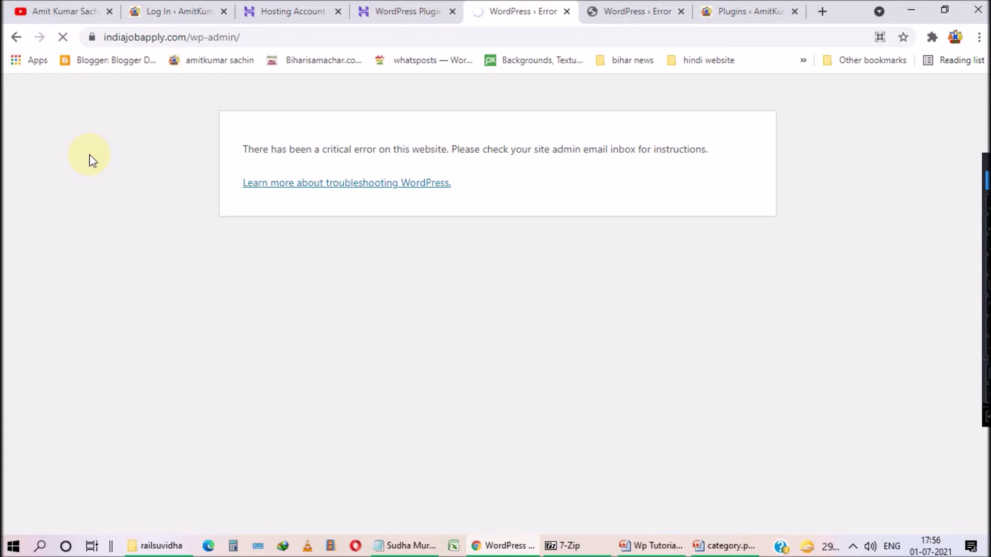
pyautogui.click(617, 15)
pyautogui.click(63, 37)
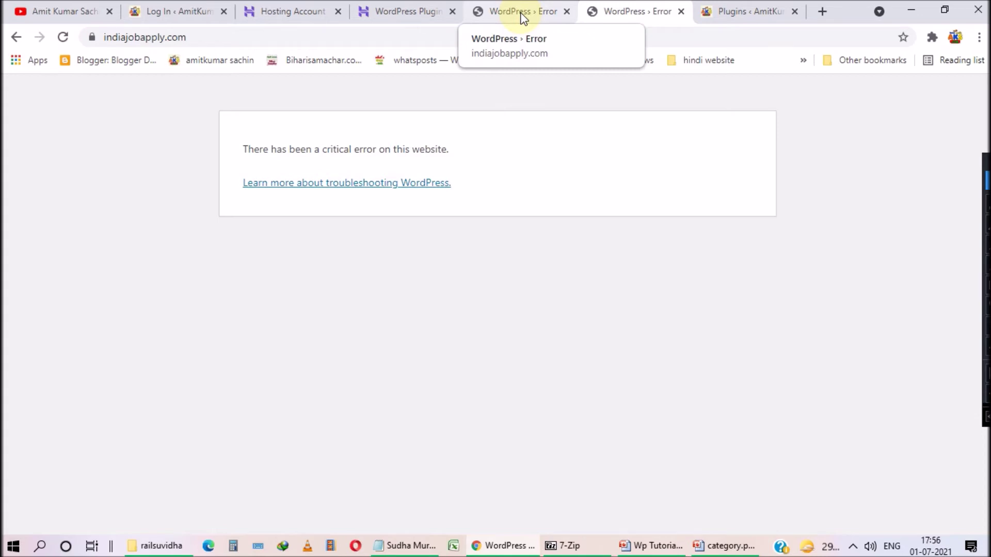
# - Return to the Hostinger plugins page for indiajobapply.com and review its suggested and installed plugins
pyautogui.click(408, 11)
pyautogui.scroll(5, 751, 342)
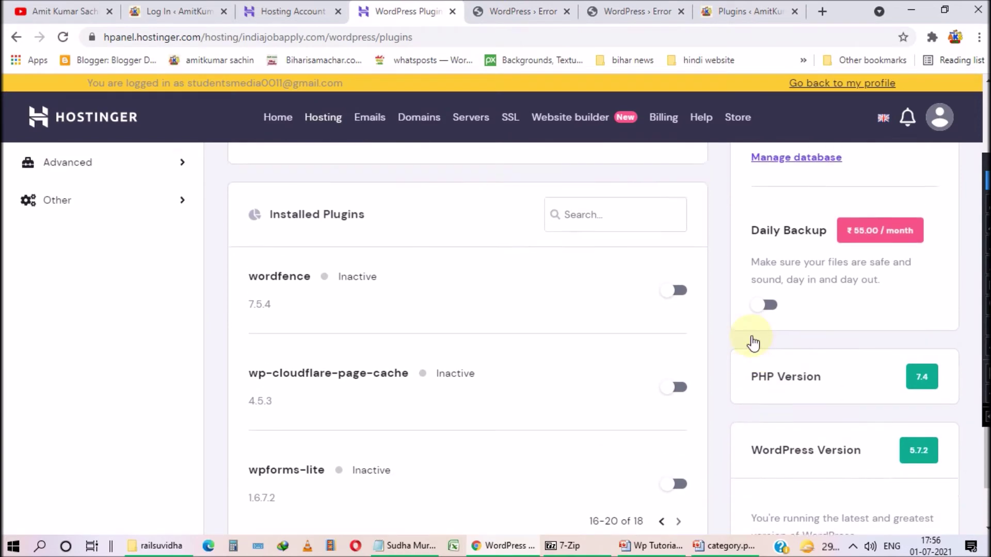
pyautogui.scroll(1, 753, 337)
pyautogui.scroll(-2, 709, 320)
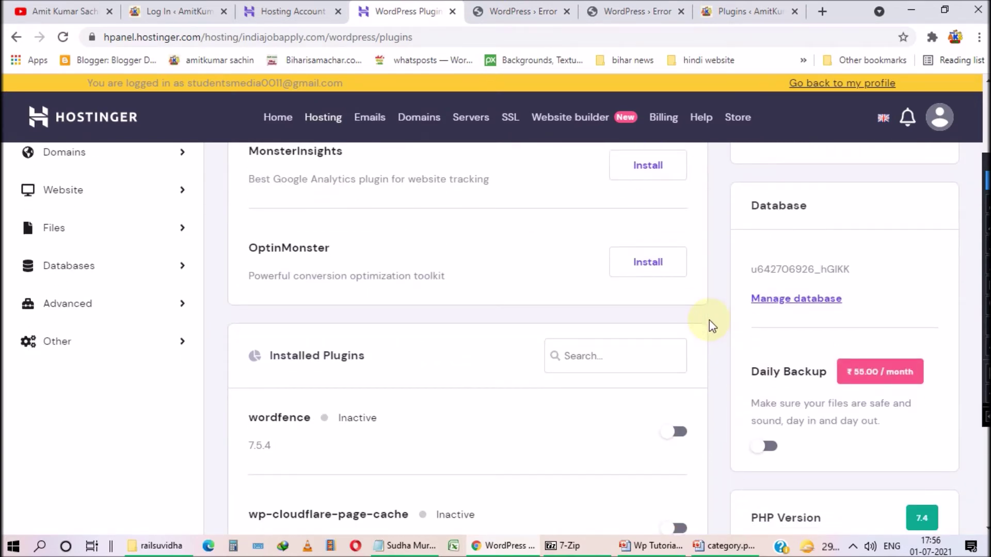
pyautogui.scroll(6, 709, 320)
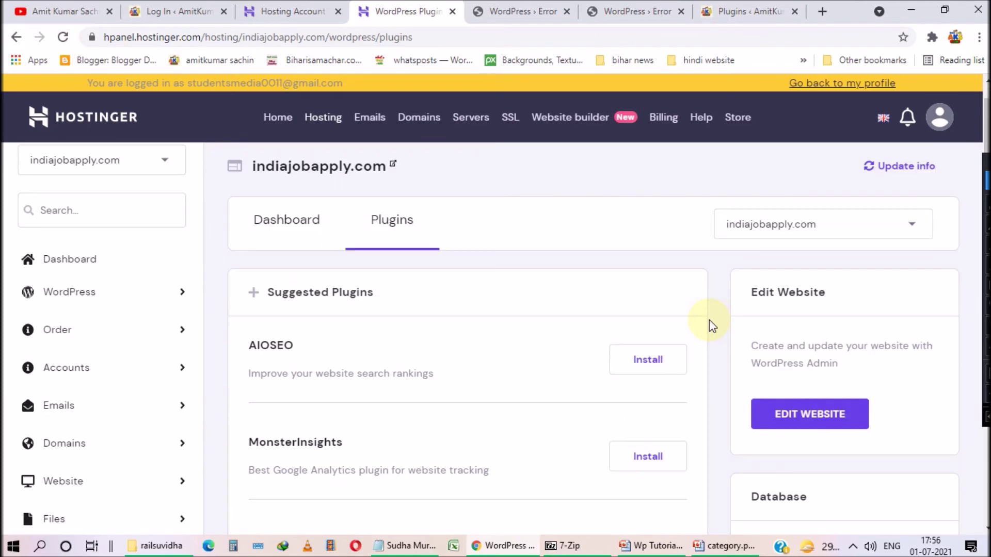
pyautogui.scroll(-2, 709, 320)
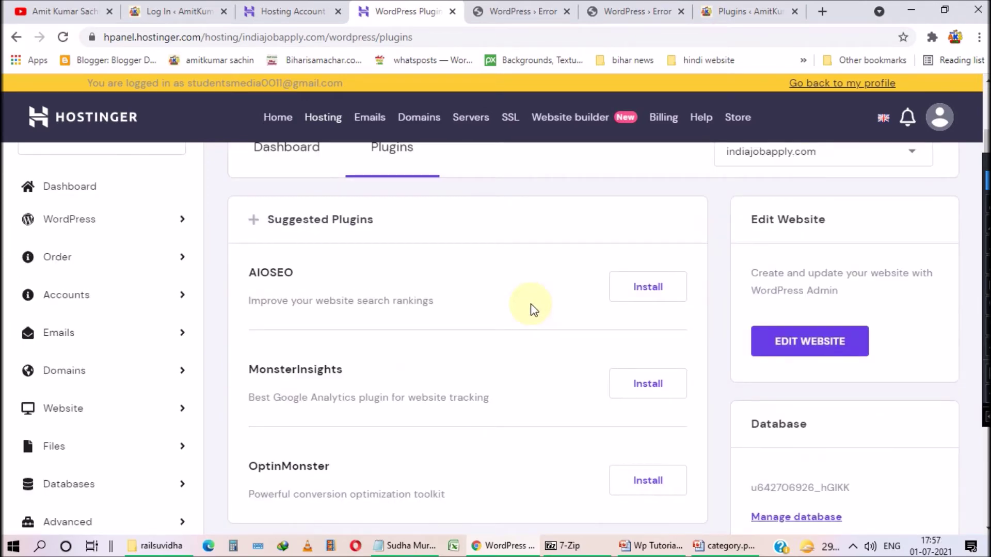
pyautogui.scroll(-2, 531, 305)
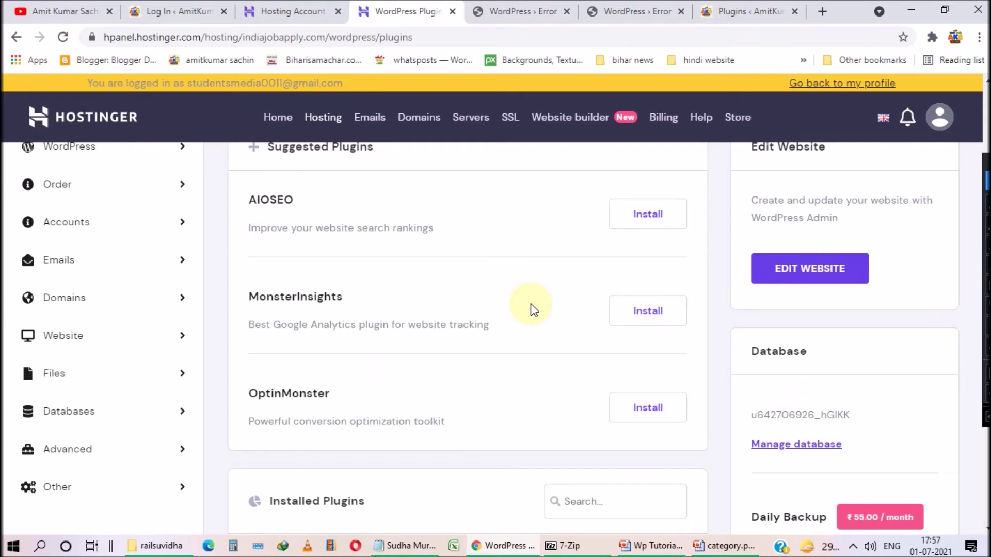
pyautogui.scroll(-4, 531, 304)
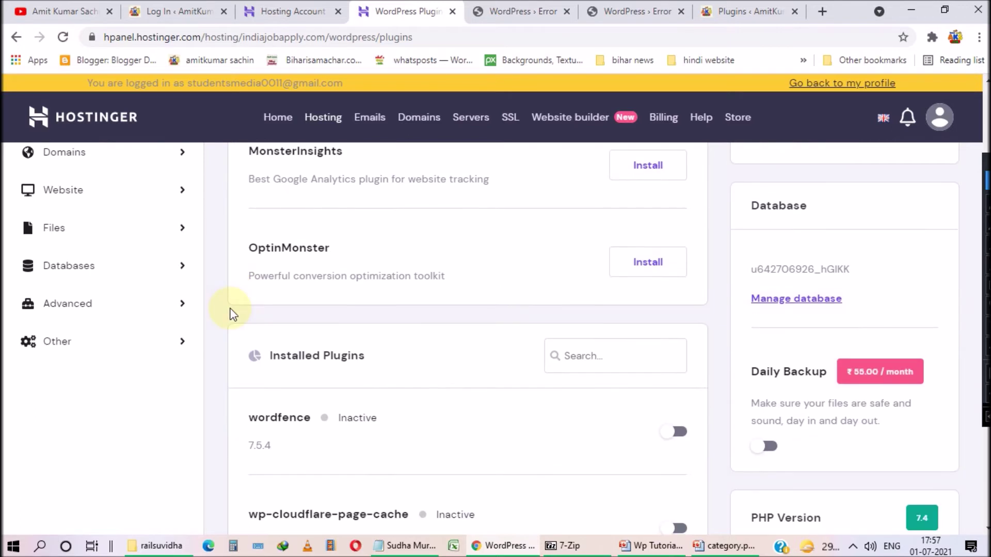
# - Open the site's File Manager and go to the public_html/wp-content/themes folder
pyautogui.scroll(2, 231, 311)
pyautogui.click(80, 302)
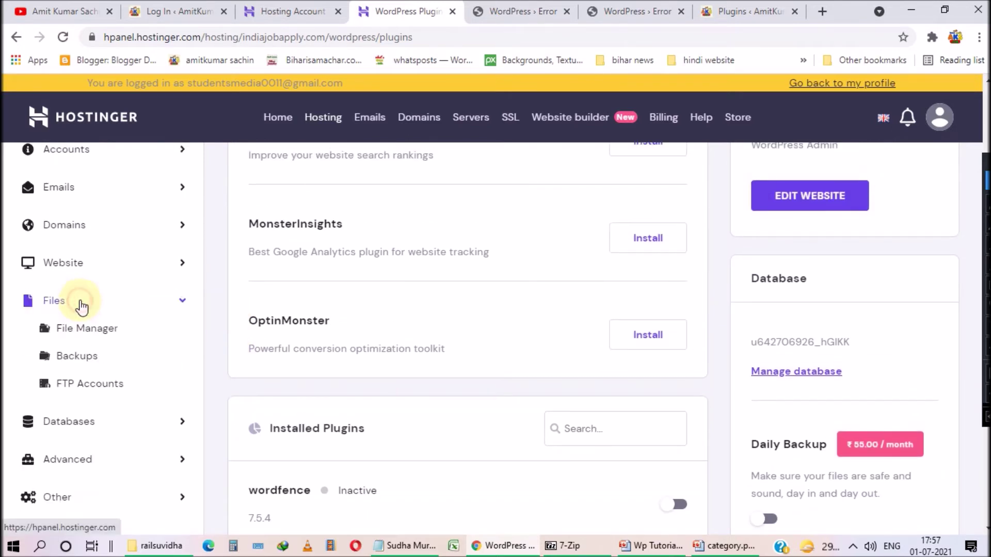
pyautogui.click(80, 327)
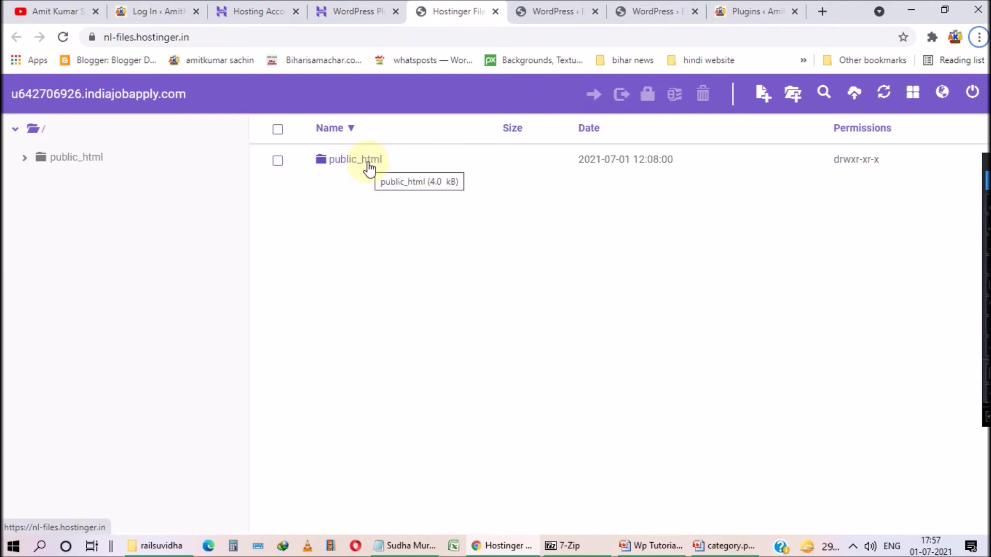
pyautogui.doubleClick(367, 161)
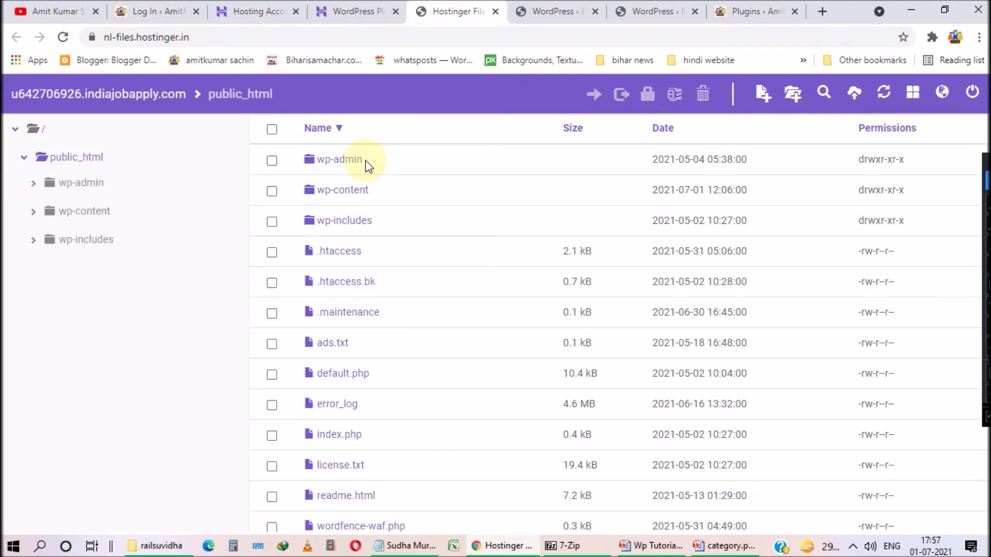
pyautogui.doubleClick(363, 192)
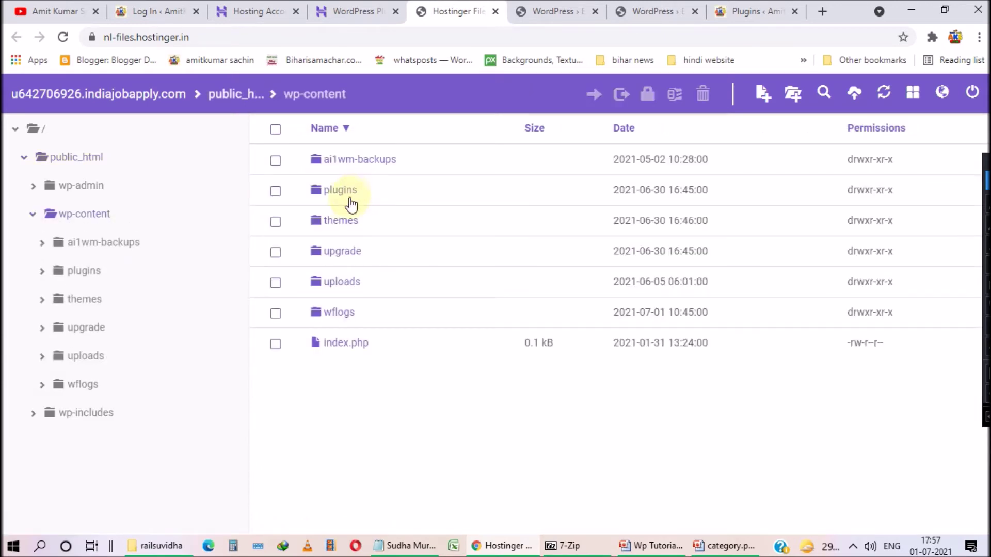
pyautogui.doubleClick(357, 222)
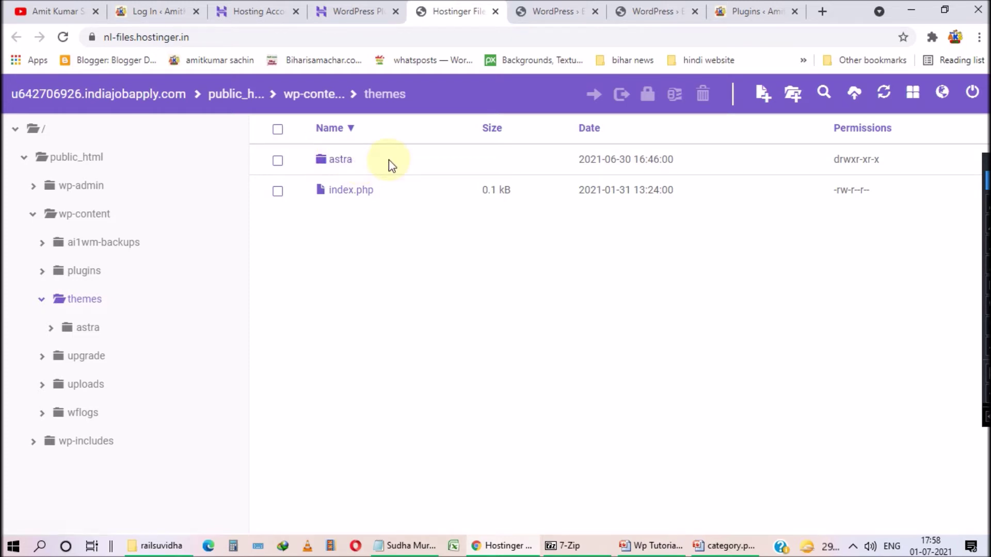
# - Download the Astra 3.6.2 theme zip from wordpress.org and show the downloaded file in its folder
pyautogui.click(825, 12)
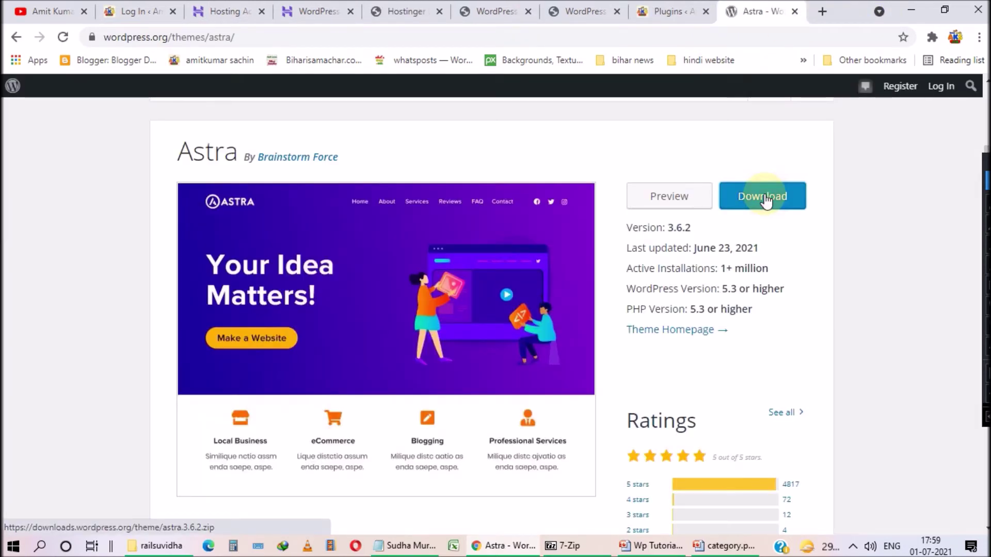
pyautogui.click(764, 198)
pyautogui.click(156, 514)
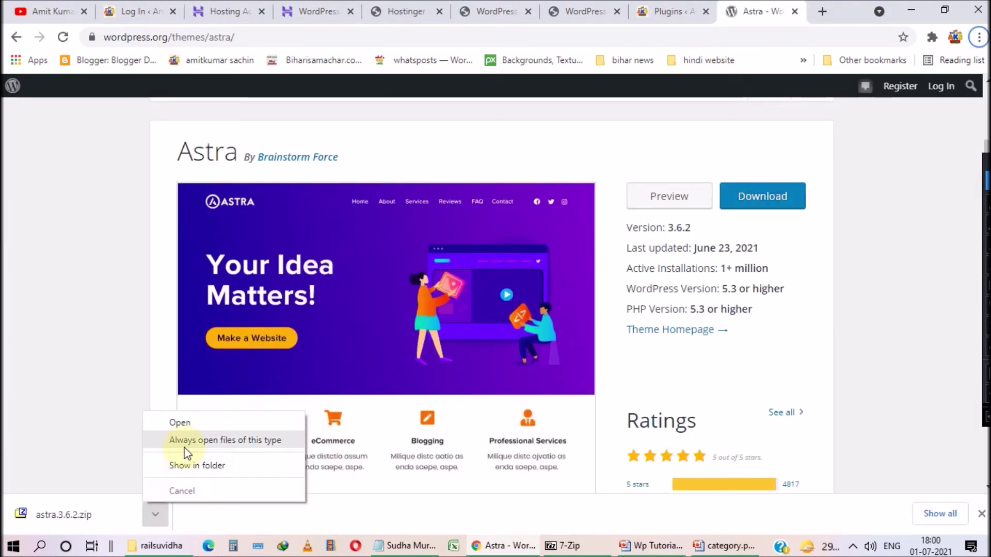
pyautogui.click(182, 466)
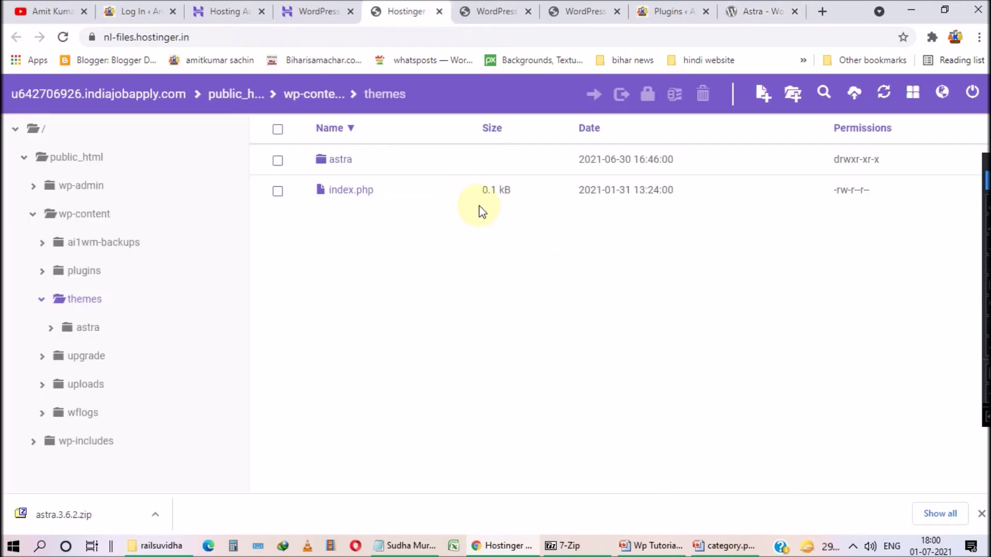
# - Back up the astra theme folder in the Hostinger File Manager by compressing it to astra2.zip
pyautogui.click(386, 169)
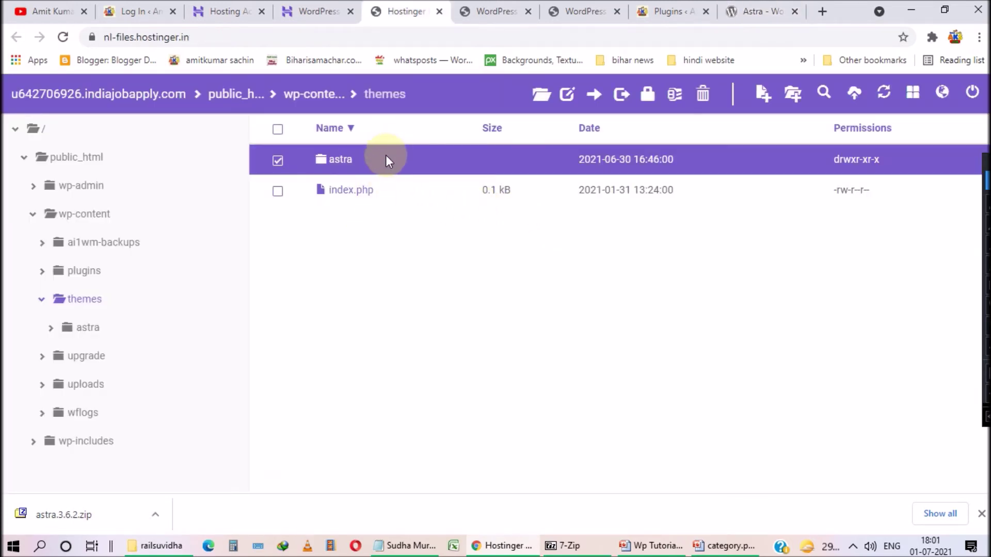
pyautogui.click(674, 95)
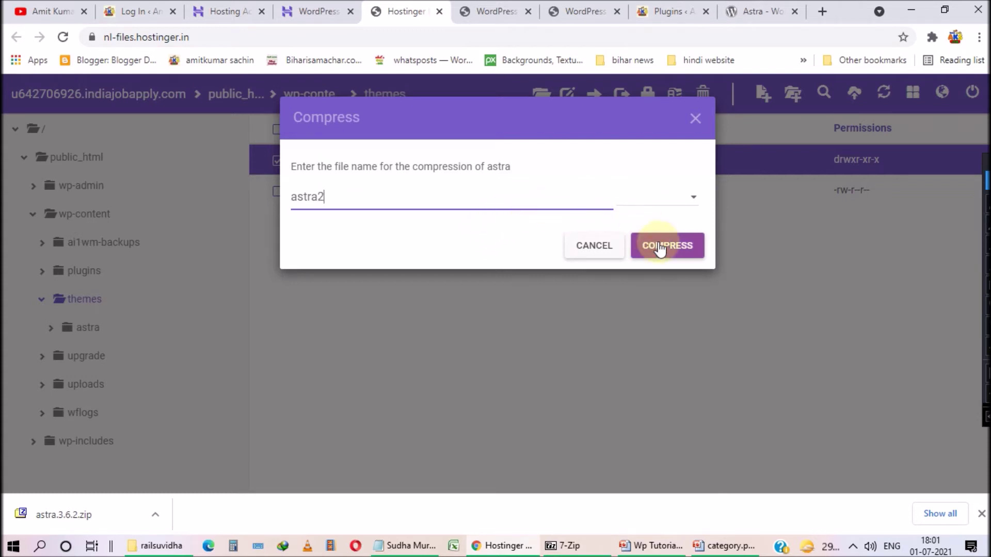
pyautogui.click(685, 199)
pyautogui.click(654, 227)
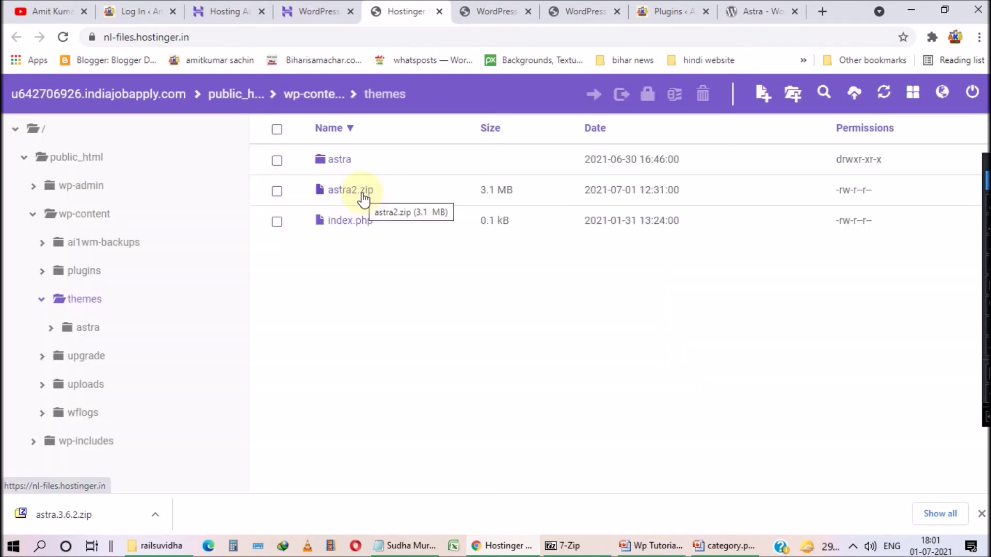
# - Delete the original astra folder from the themes directory
pyautogui.click(277, 160)
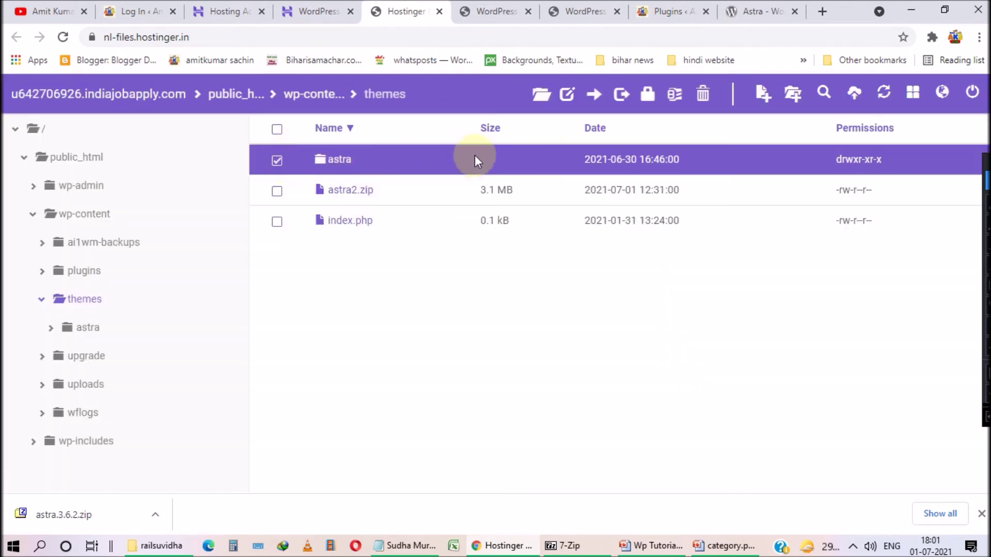
pyautogui.click(702, 94)
pyautogui.click(677, 206)
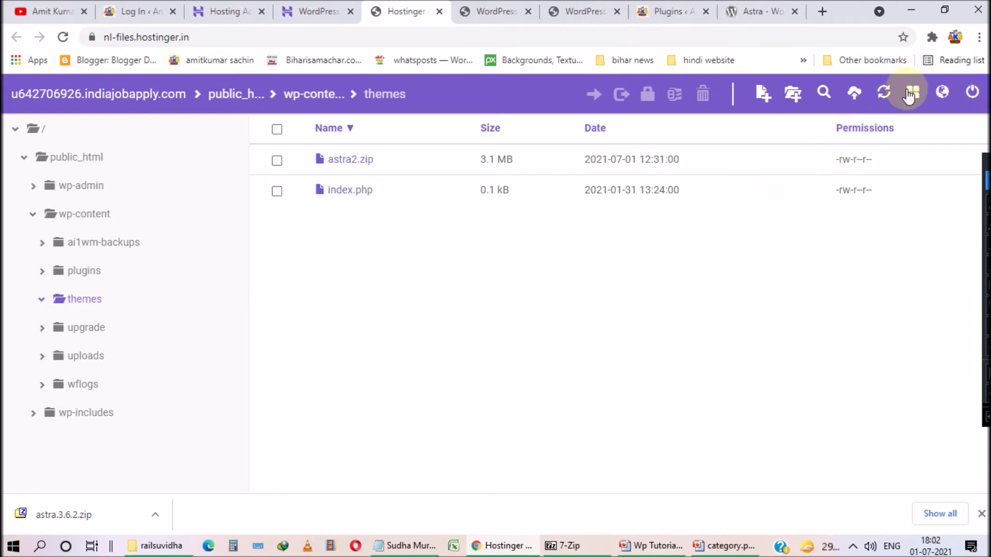
# - Upload astra.3.6.2.zip from the Downloads folder into the themes directory
pyautogui.click(851, 94)
pyautogui.click(517, 198)
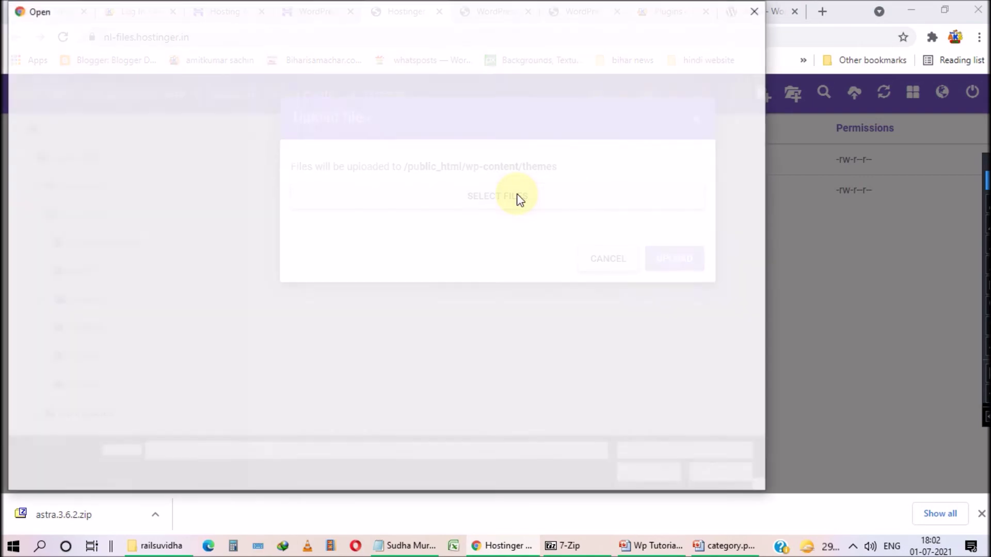
pyautogui.click(220, 120)
pyautogui.click(660, 475)
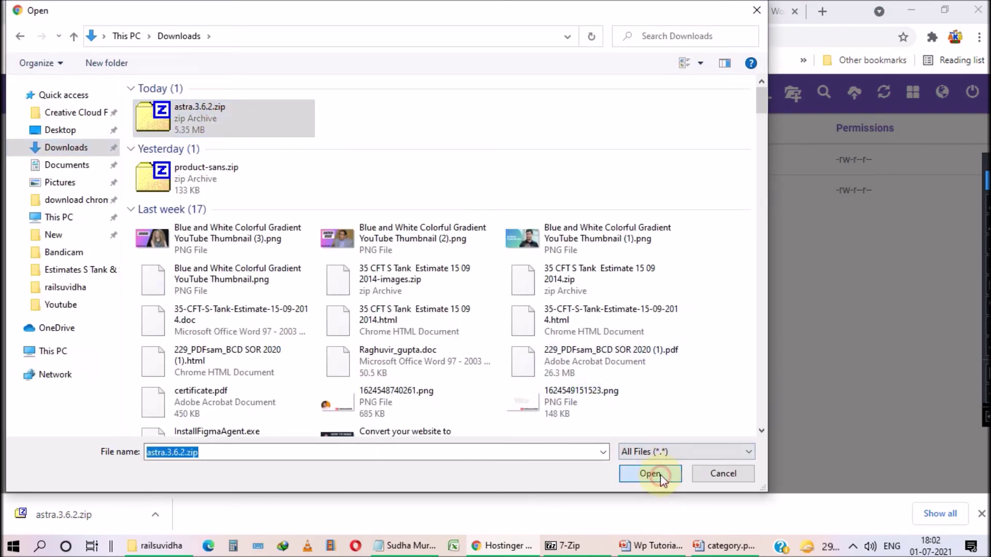
pyautogui.click(665, 330)
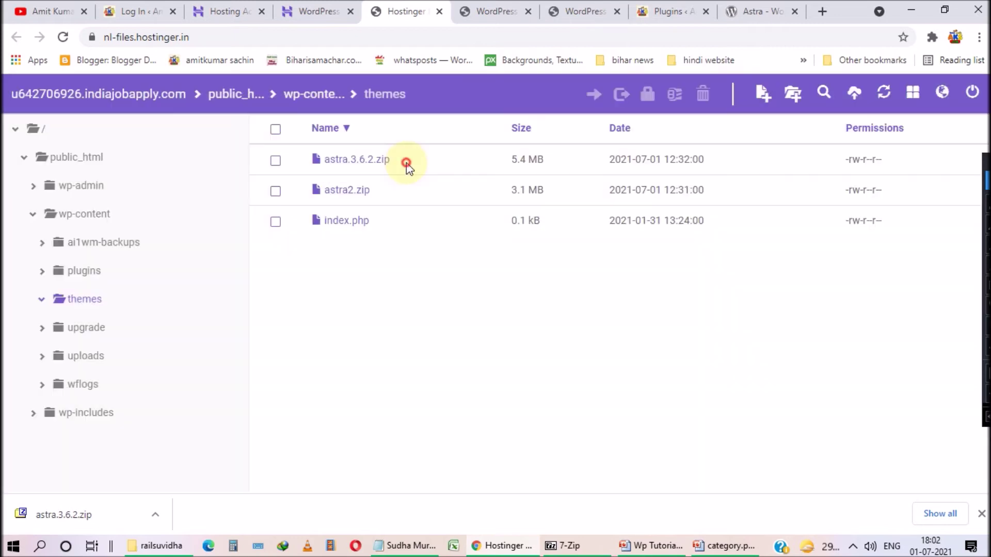
# - Extract astra.3.6.2.zip in the themes directory into a folder named astra
pyautogui.click(406, 162)
pyautogui.rightClick(408, 163)
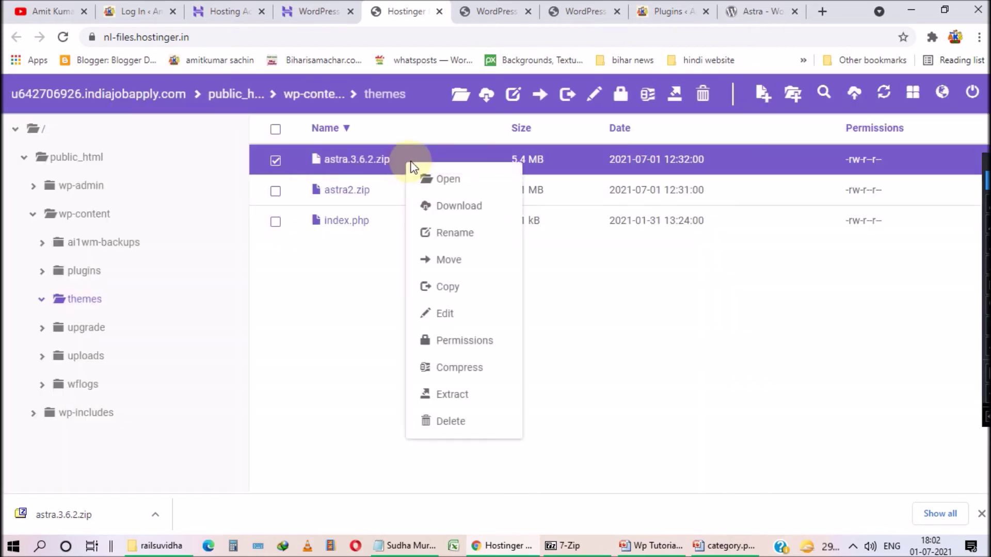
pyautogui.click(450, 395)
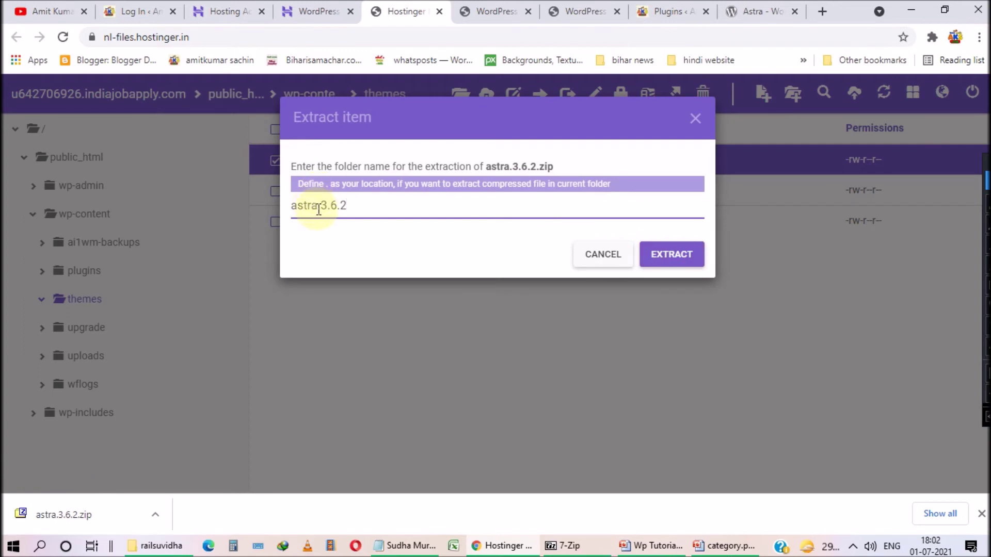
pyautogui.moveTo(318, 206); pyautogui.dragTo(380, 206)
pyautogui.press('BackSpace')
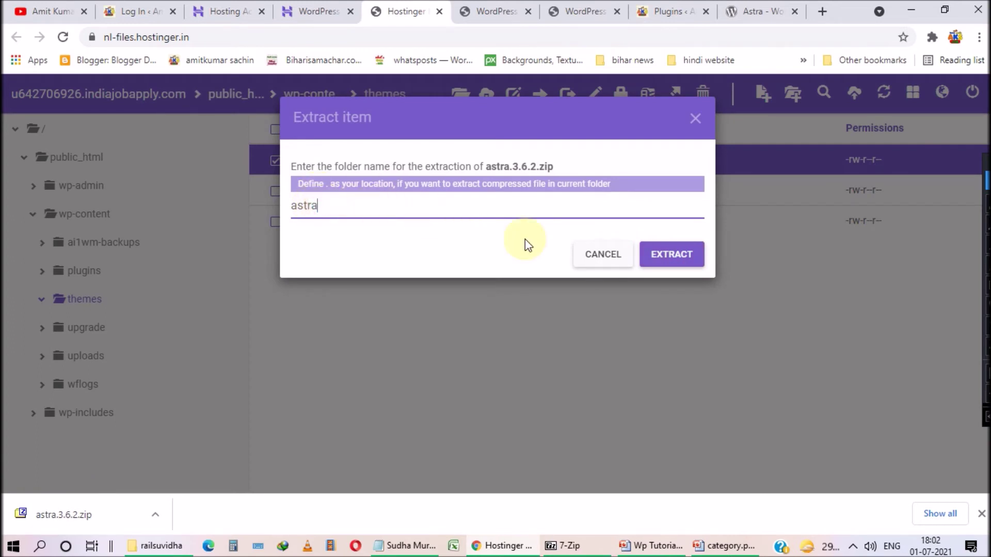
pyautogui.click(664, 251)
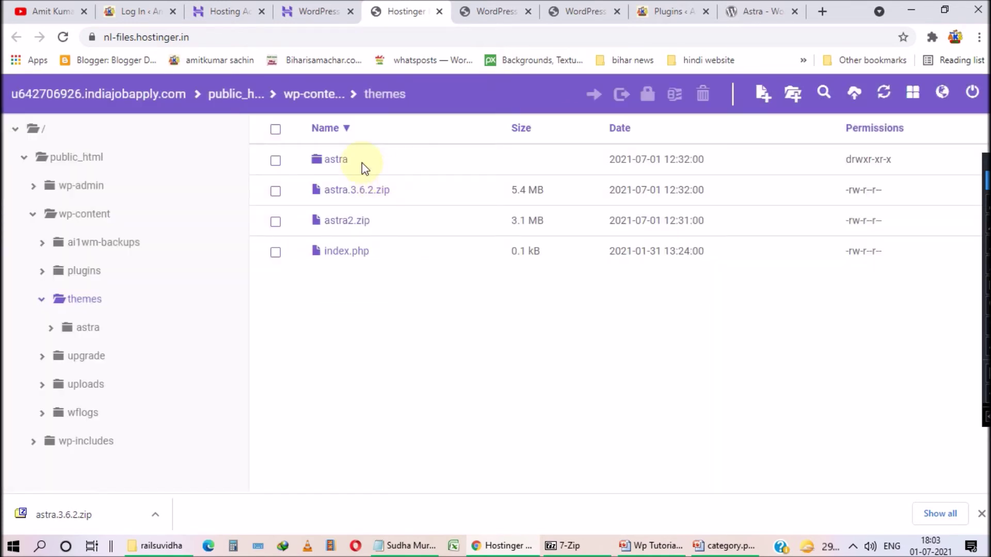
# - Check the contents of the extracted astra folder and of the second astra folder nested inside it
pyautogui.doubleClick(361, 163)
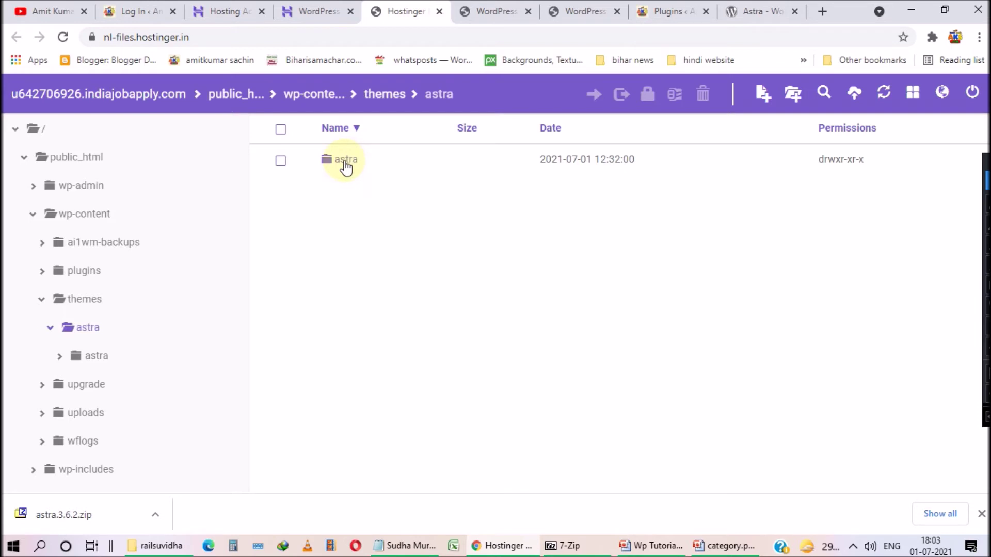
pyautogui.doubleClick(366, 161)
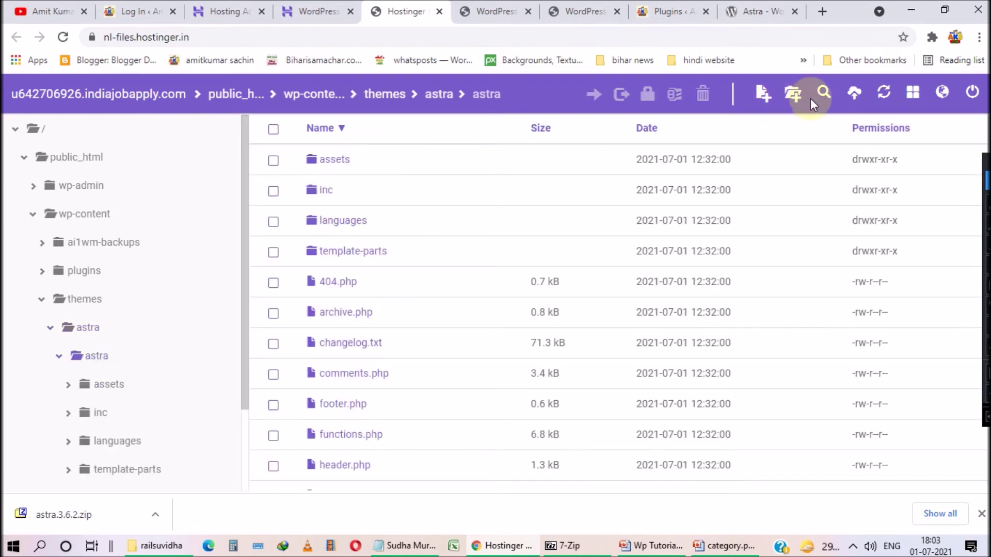
pyautogui.click(438, 94)
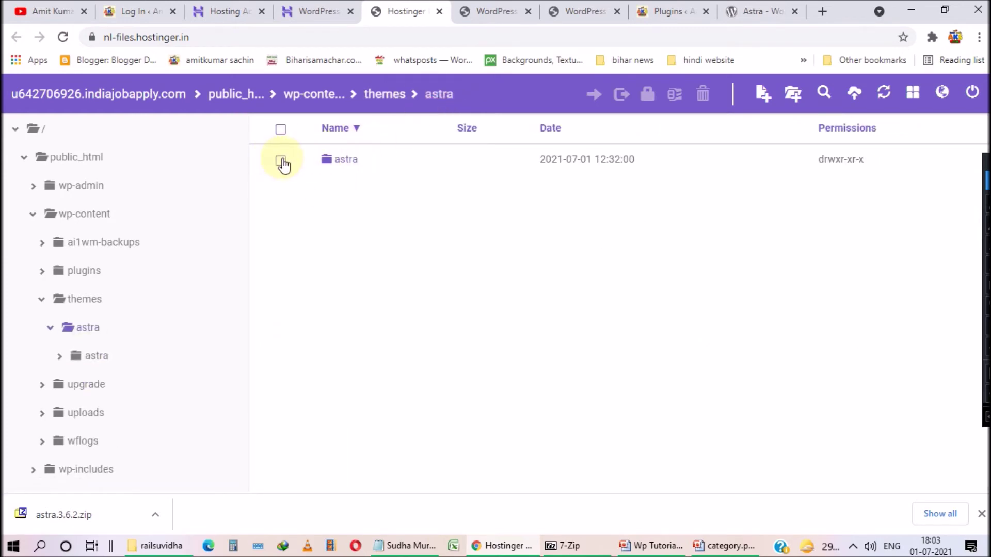
# - Try to move the nested astra folder up into /public_html/wp-content/themes
pyautogui.click(281, 162)
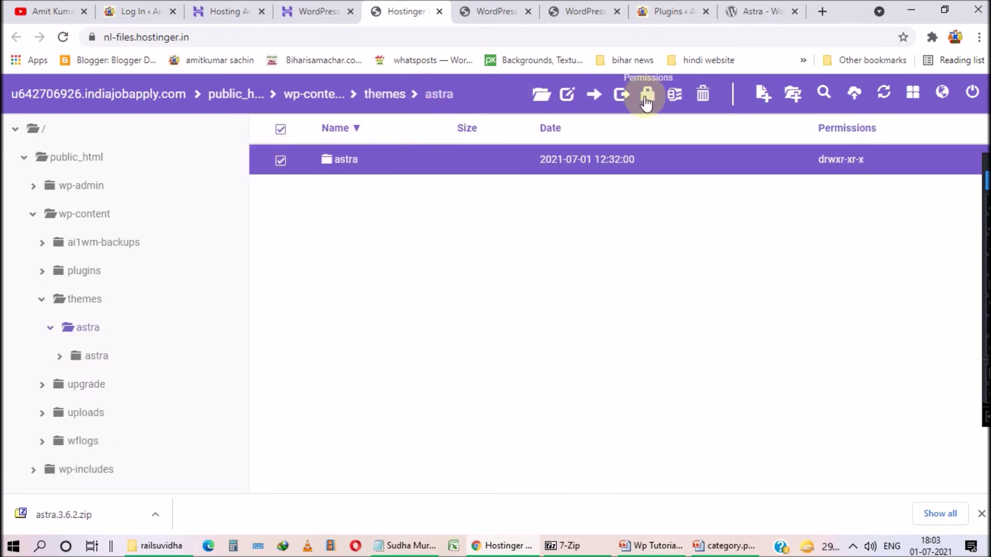
pyautogui.click(593, 94)
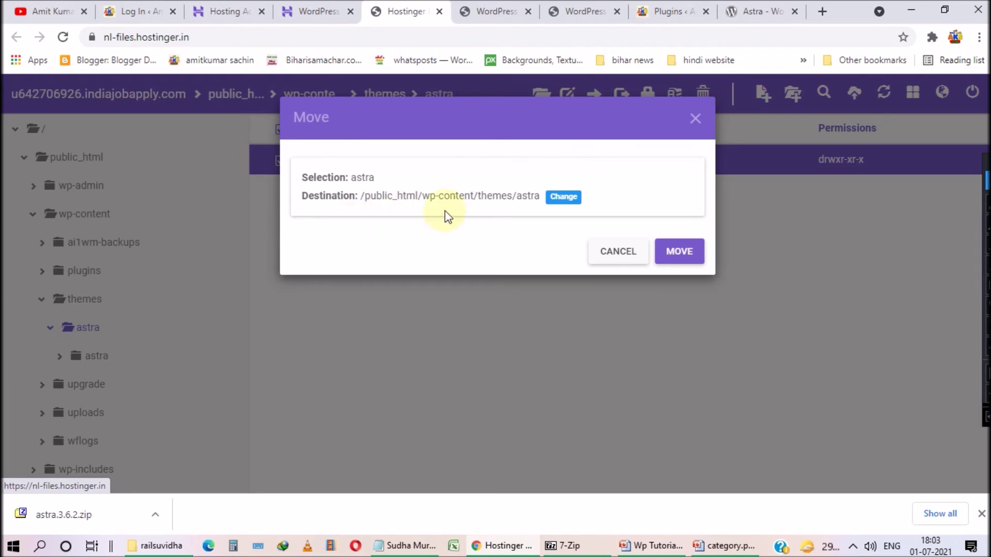
pyautogui.click(553, 200)
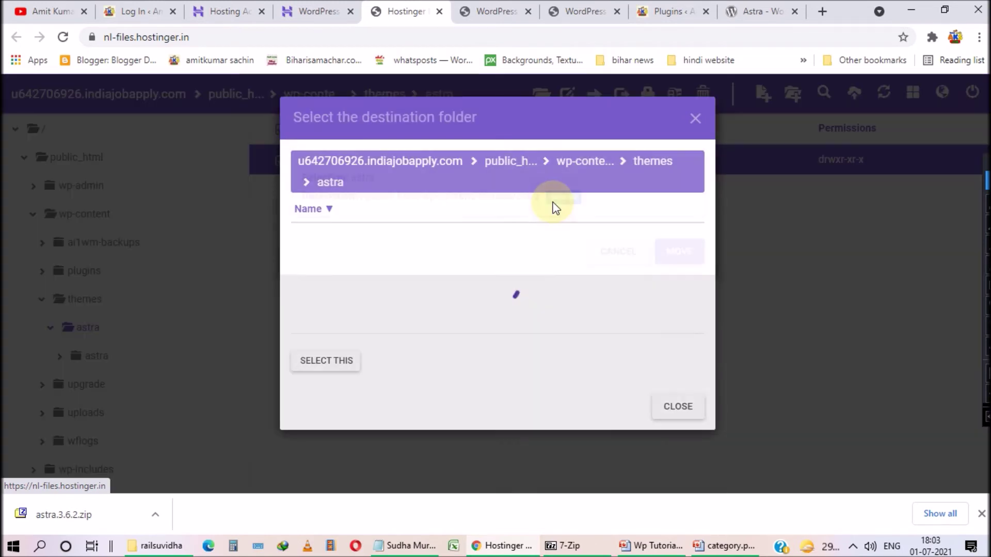
pyautogui.click(649, 161)
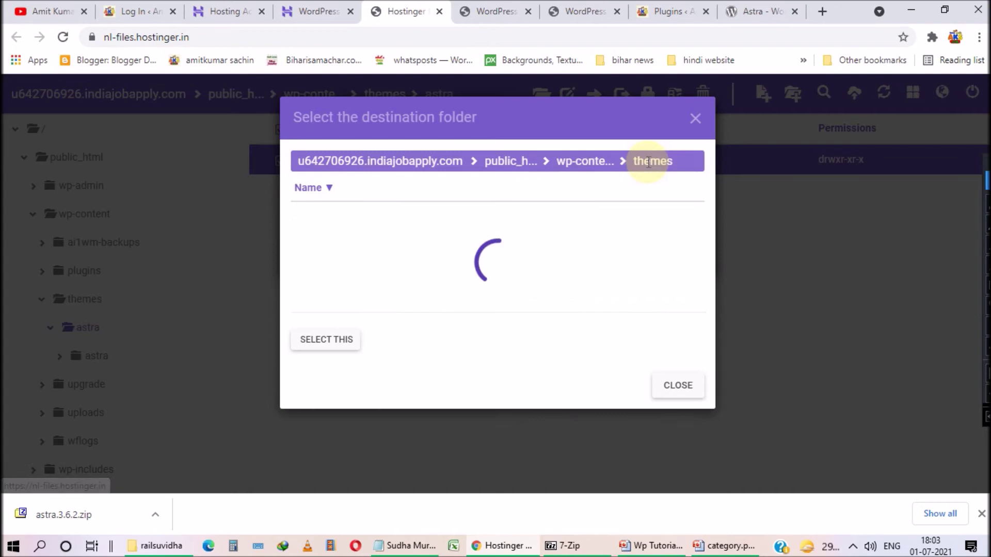
pyautogui.click(326, 275)
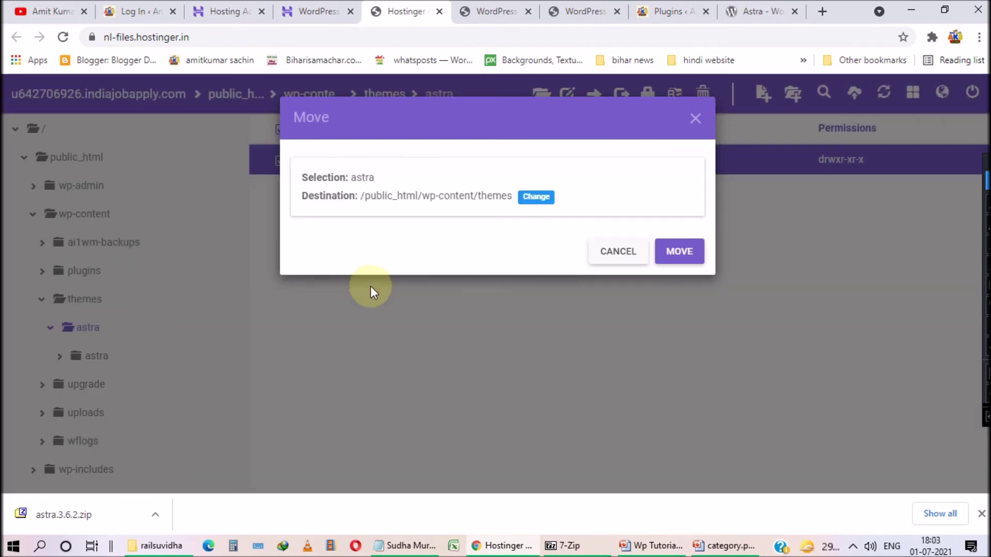
pyautogui.click(678, 257)
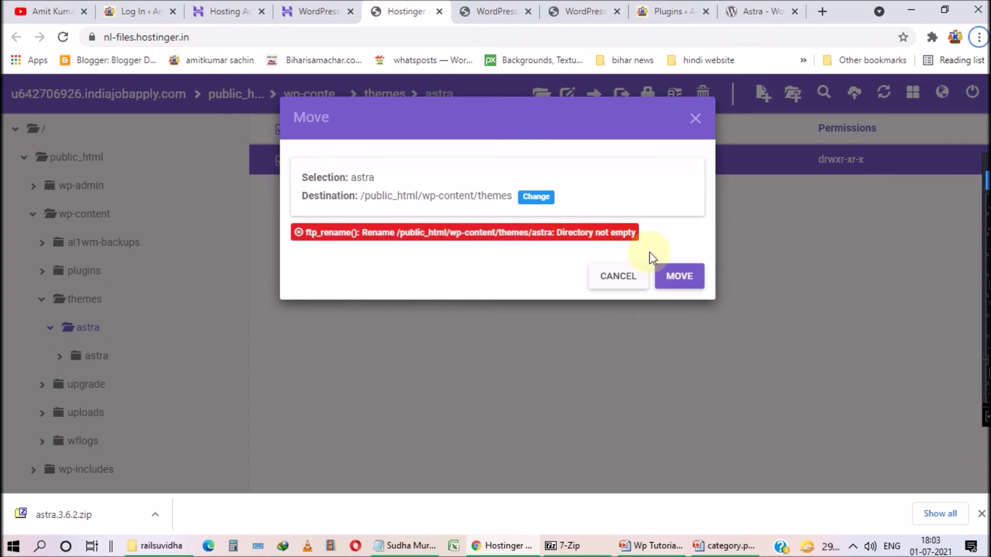
pyautogui.click(697, 118)
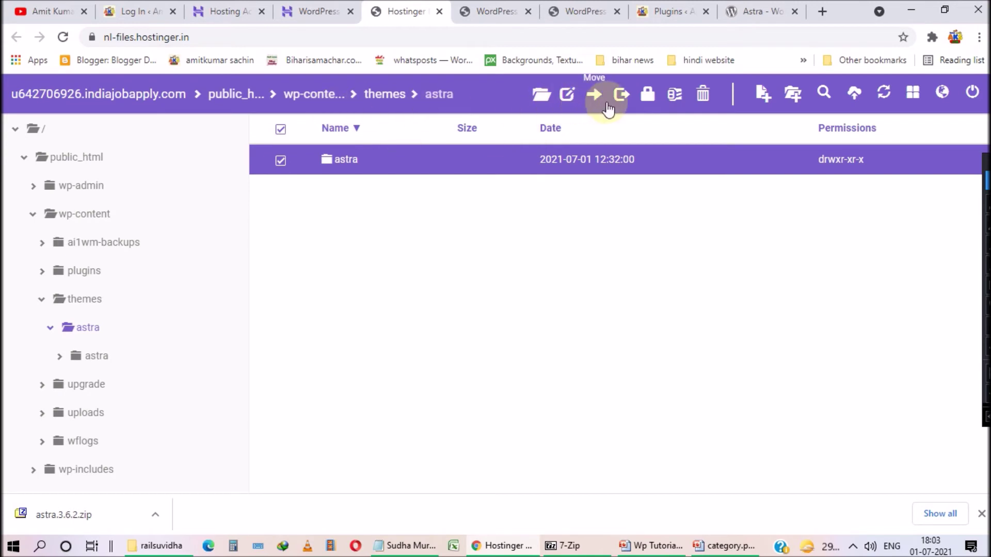
# - Rename the outer astra folder in the themes directory to astra123
pyautogui.click(372, 98)
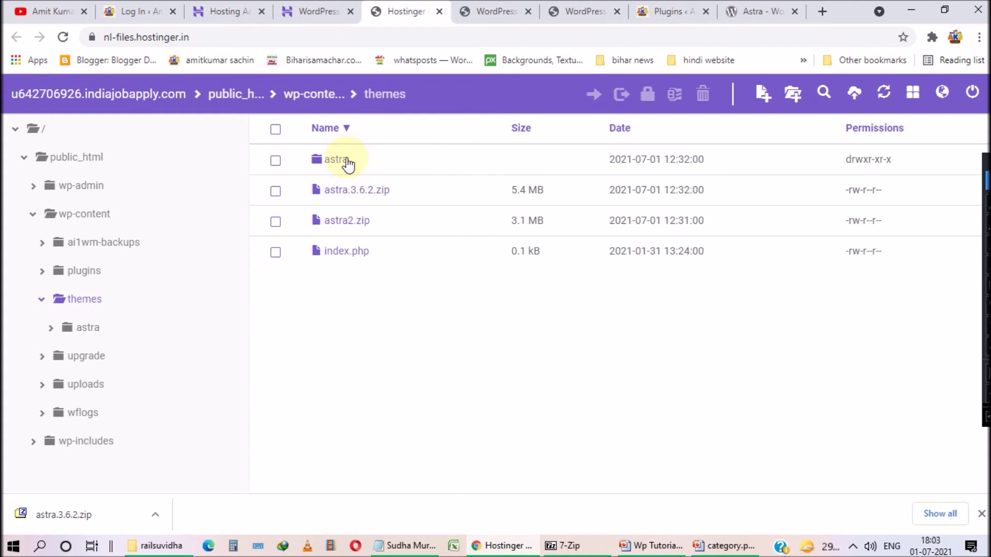
pyautogui.rightClick(346, 158)
pyautogui.click(391, 202)
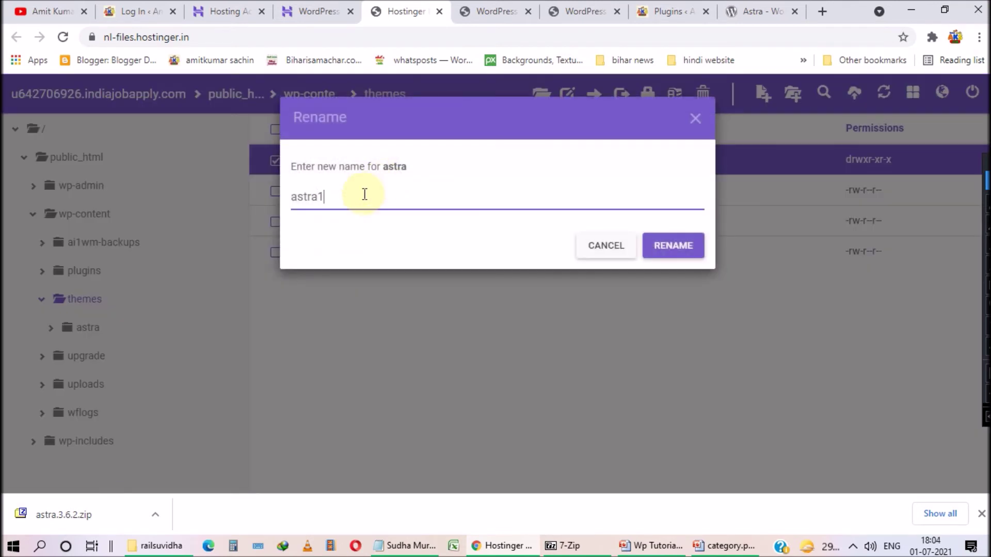
pyautogui.click(673, 247)
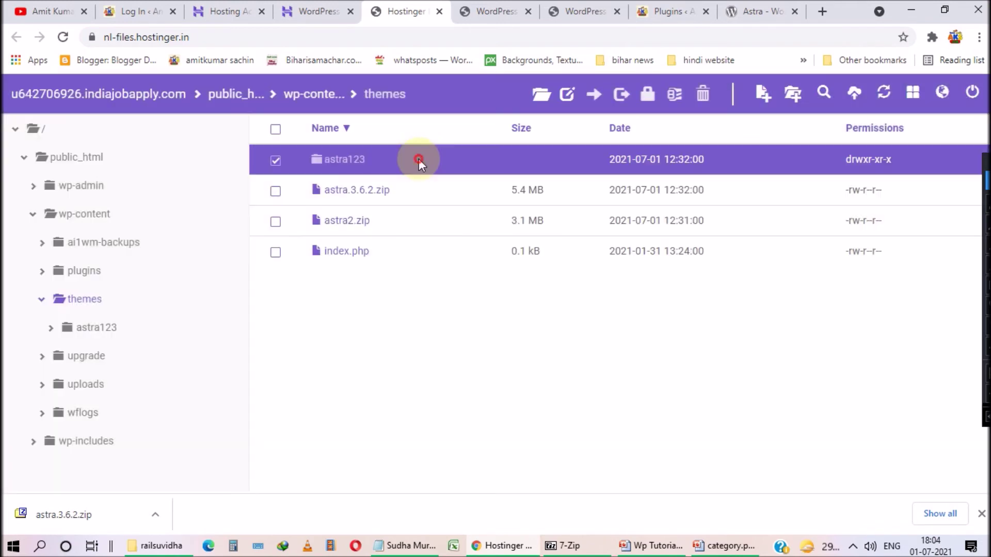
# - Move the astra folder from inside astra123 to /public_html/wp-content/themes
pyautogui.doubleClick(419, 159)
pyautogui.click(404, 165)
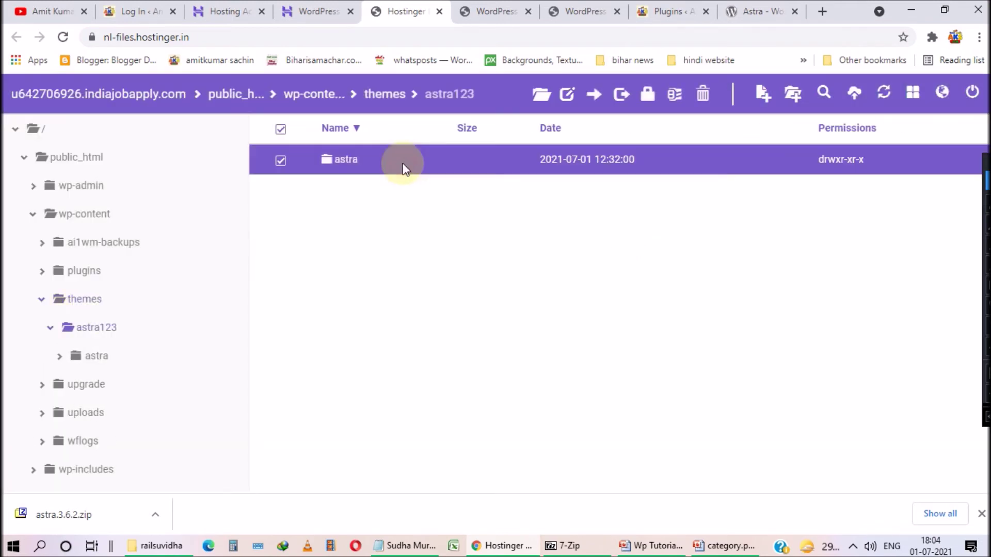
pyautogui.click(593, 94)
pyautogui.click(572, 199)
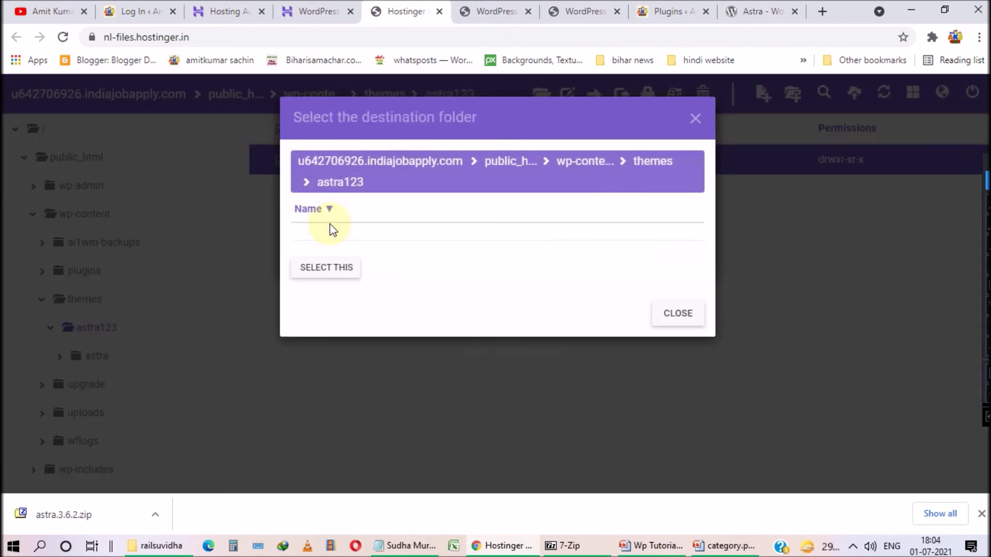
pyautogui.click(656, 160)
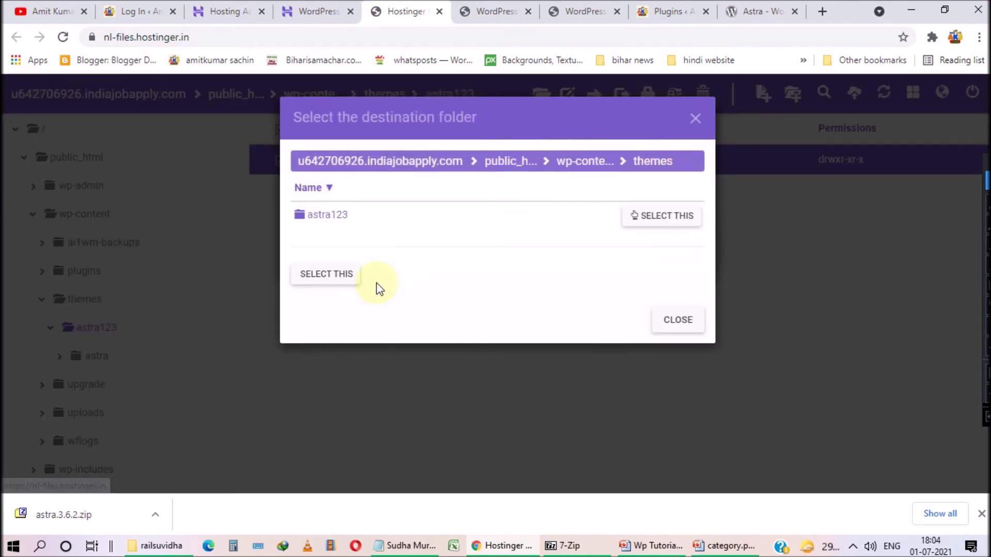
pyautogui.click(323, 274)
pyautogui.click(678, 251)
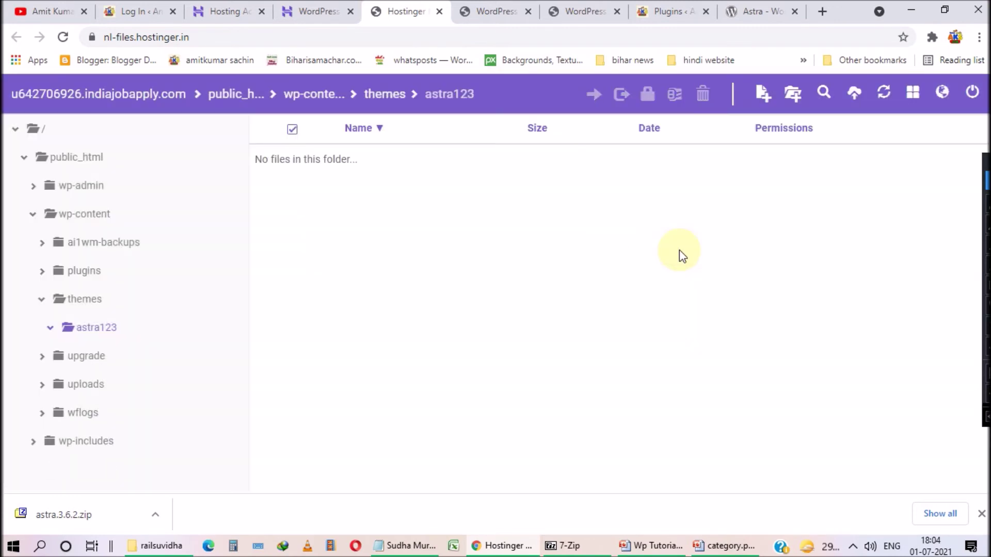
# - Delete the emptied astra123 folder from the themes directory
pyautogui.click(385, 96)
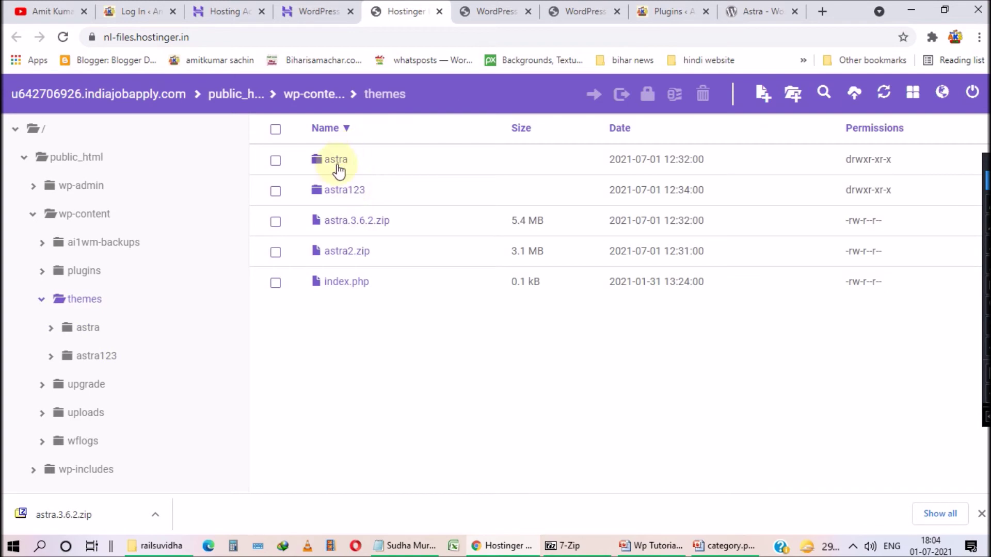
pyautogui.click(352, 195)
pyautogui.click(704, 96)
pyautogui.click(678, 208)
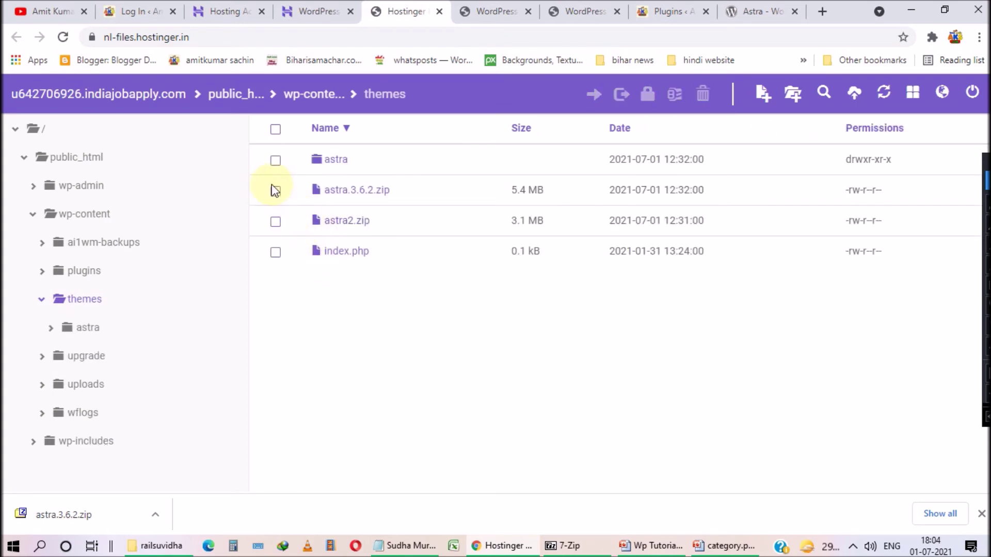
# - Delete astra.3.6.2.zip from the themes directory
pyautogui.click(276, 191)
pyautogui.click(702, 94)
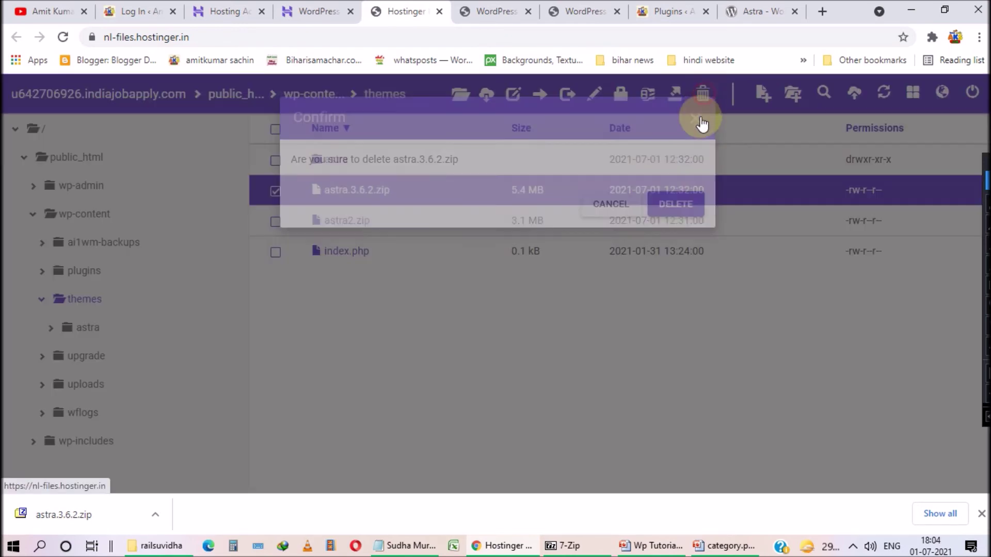
pyautogui.click(687, 210)
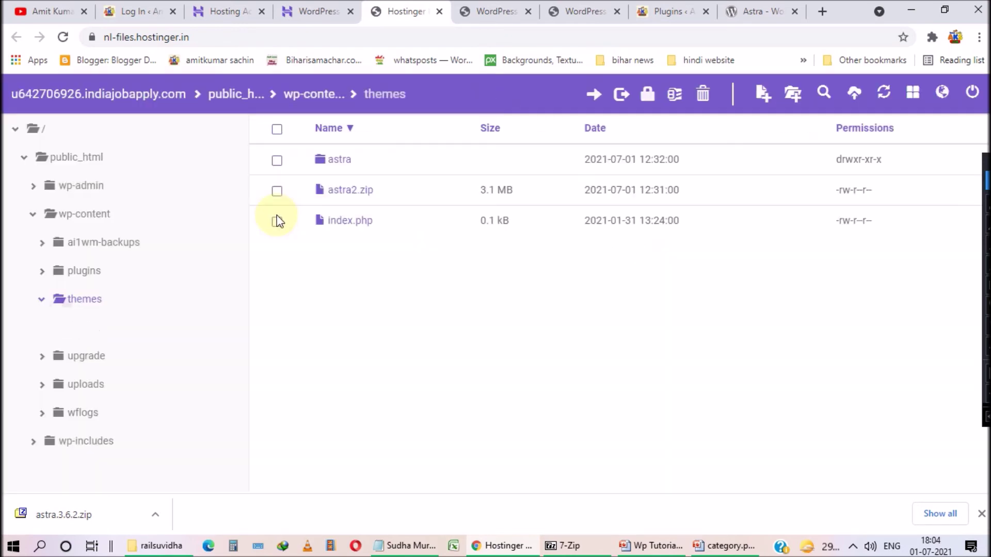
# - Reload indiajobapply.com/wp-admin to check whether the admin area loads without the critical error
pyautogui.click(498, 10)
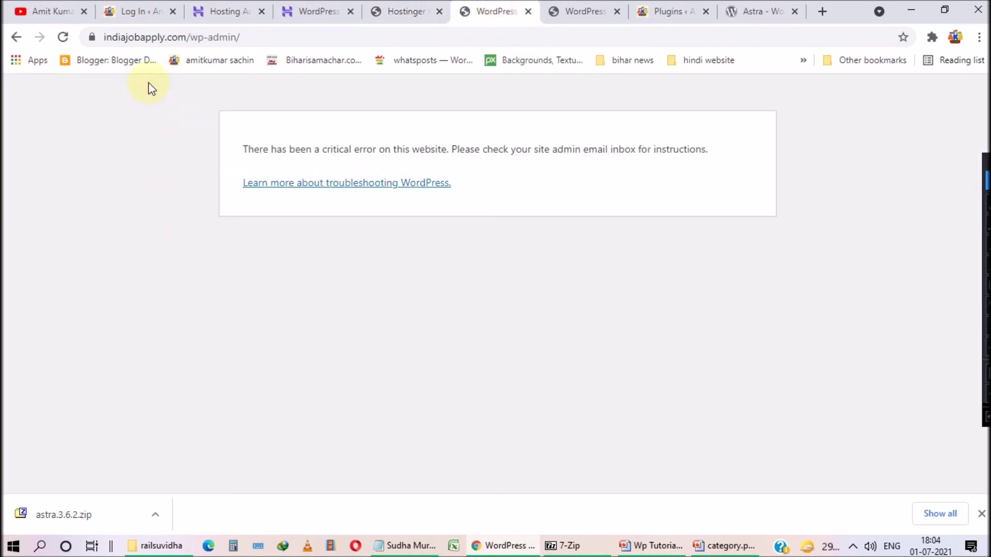
pyautogui.click(63, 38)
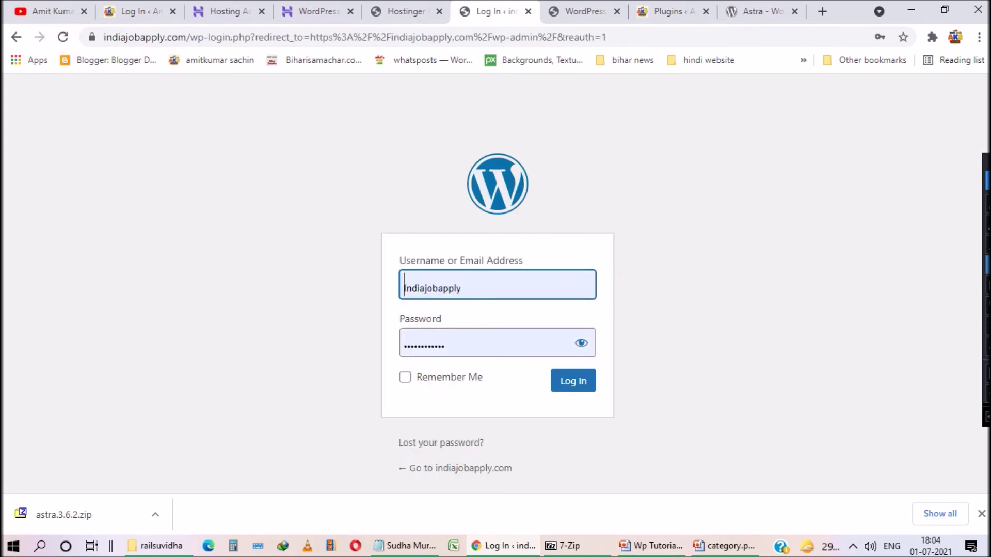
pyautogui.moveTo(304, 206)
pyautogui.mouseDown()
pyautogui.moveTo(380, 443)
pyautogui.moveTo(767, 447)
pyautogui.mouseUp()
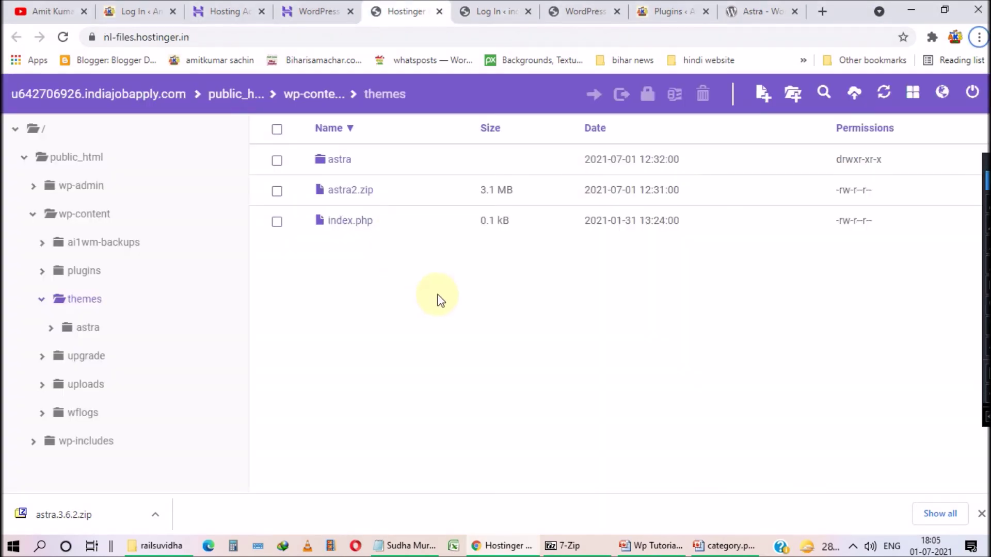
# - Reload the indiajobapply.com homepage and look over the whole page to verify that the site works
pyautogui.click(592, 11)
pyautogui.click(69, 39)
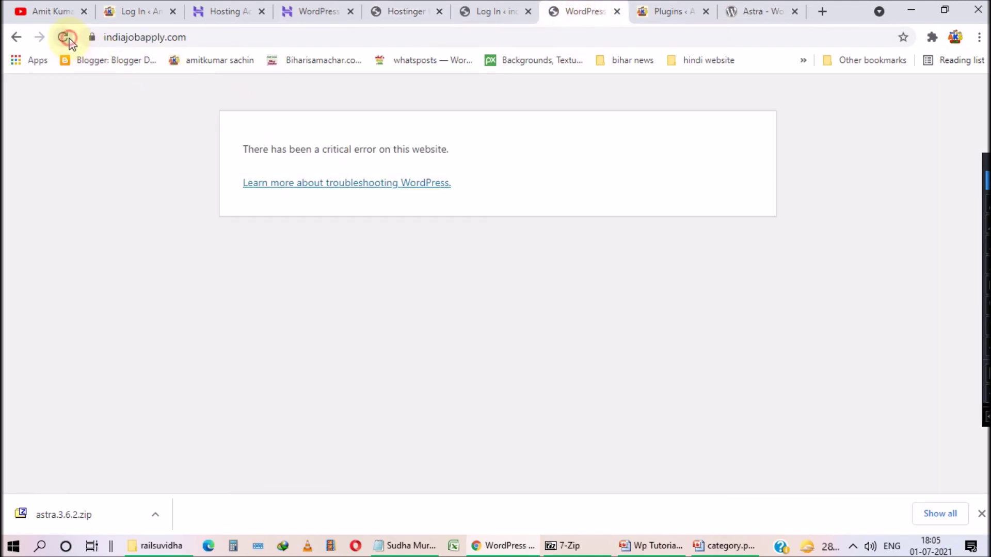
pyautogui.scroll(-15, 287, 221)
pyautogui.scroll(-10, 287, 221)
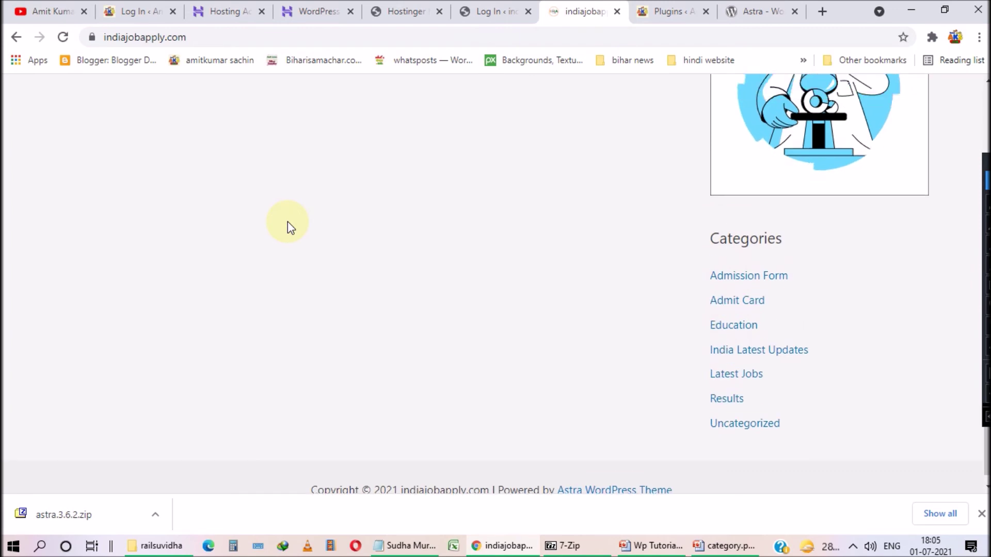
pyautogui.scroll(15, 286, 221)
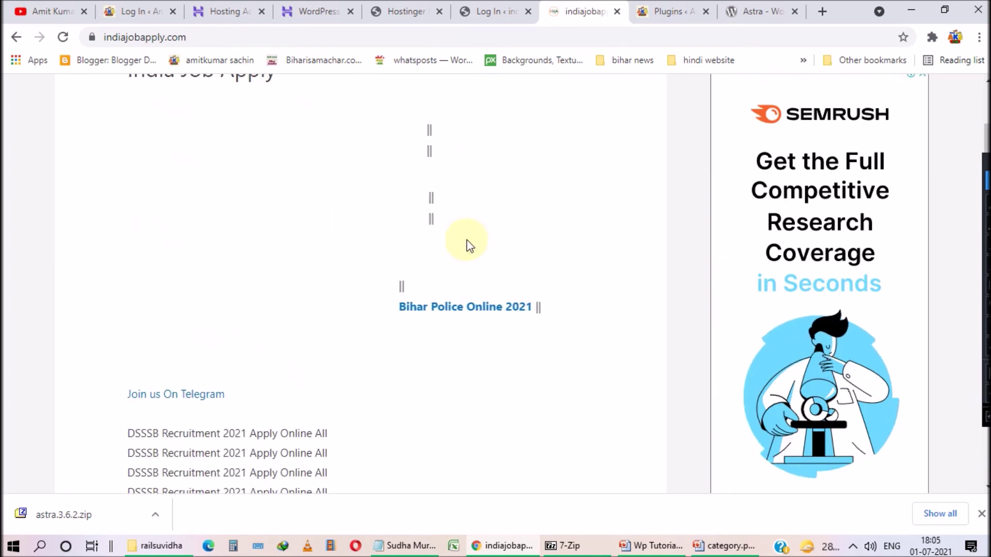
pyautogui.scroll(3, 468, 245)
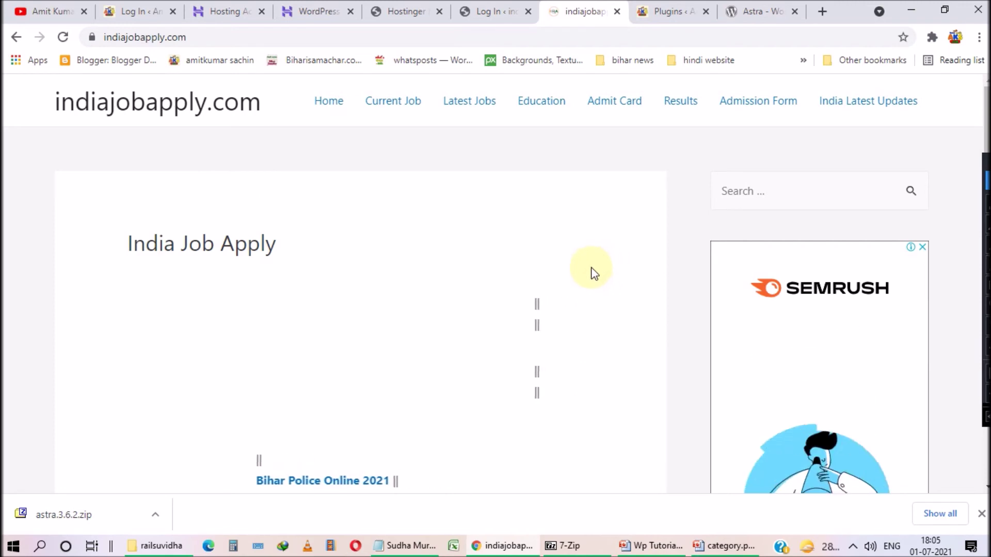
pyautogui.scroll(-10, 377, 232)
pyautogui.scroll(7, 372, 233)
pyautogui.scroll(5, 373, 228)
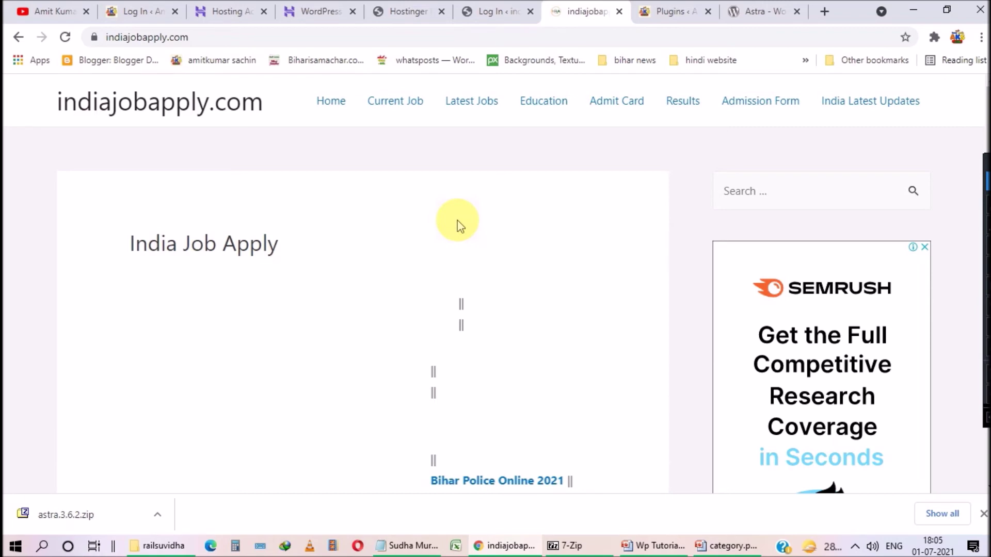
# - Return to the Hostinger WordPress plugins page and check the end of the plugin list and the WordPress version section
pyautogui.hotkey('ctrl', '4')
pyautogui.scroll(1, 722, 356)
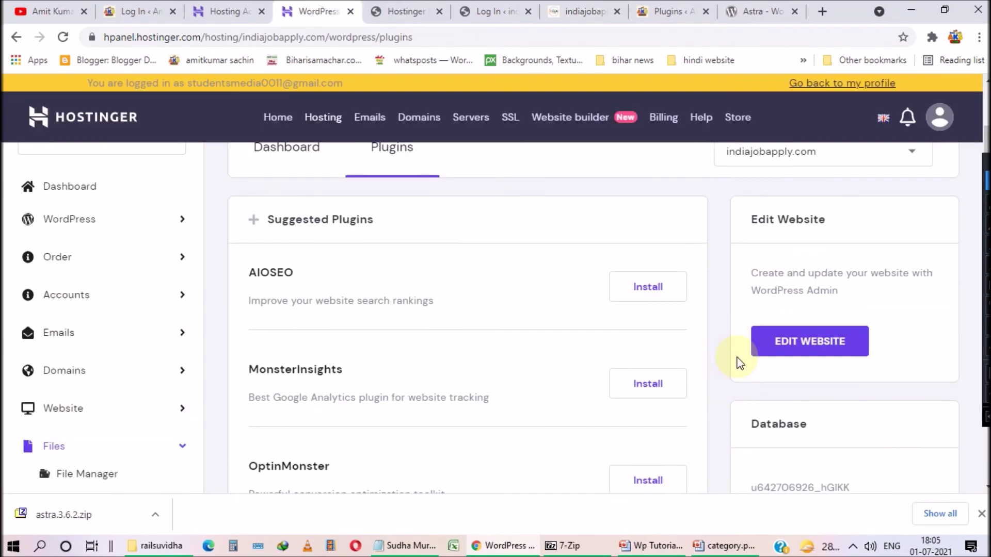
pyautogui.scroll(-9, 738, 364)
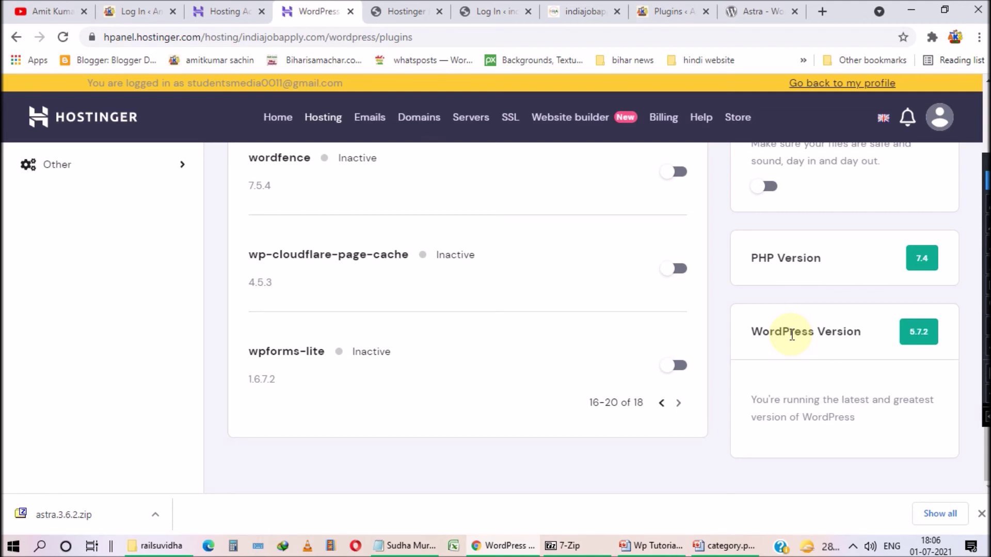
# - Examine the WordPress Version heading and its card beside the plugin list
pyautogui.tripleClick(818, 332)
pyautogui.moveTo(861, 331); pyautogui.dragTo(808, 335)
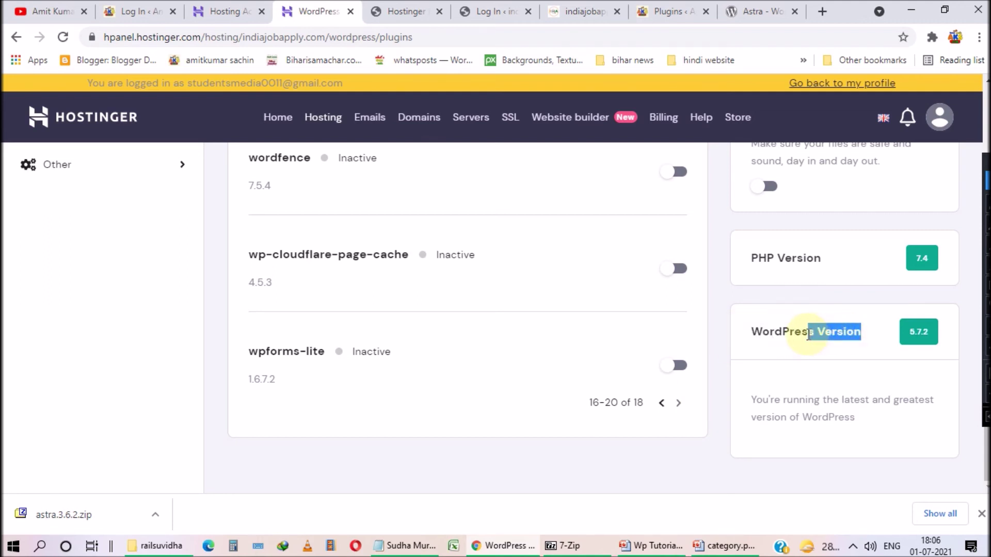
pyautogui.click(751, 343)
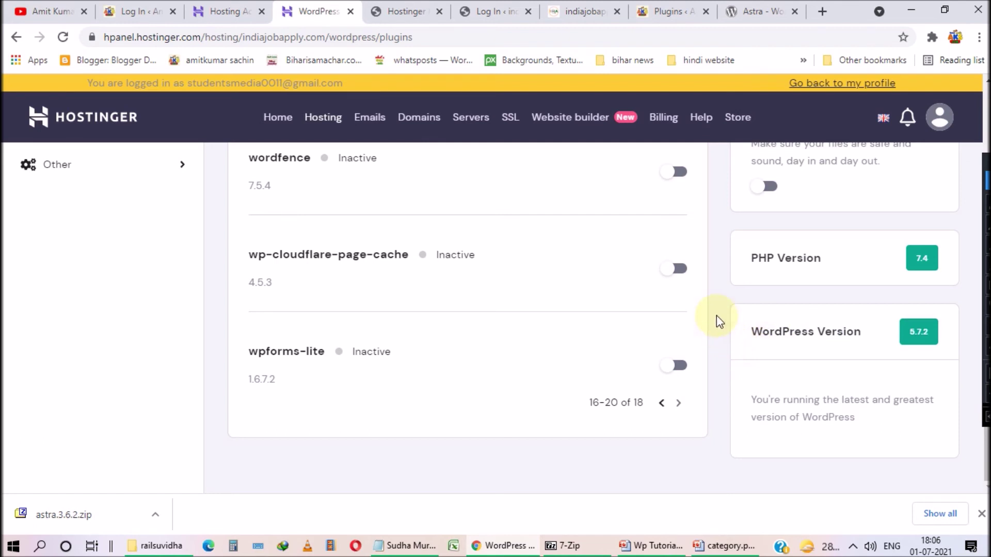
# - Leave the plugins page, open the Backups page for indiajobapply.com under Files, and look over its backup options
pyautogui.hotkey('alt', 'Left')
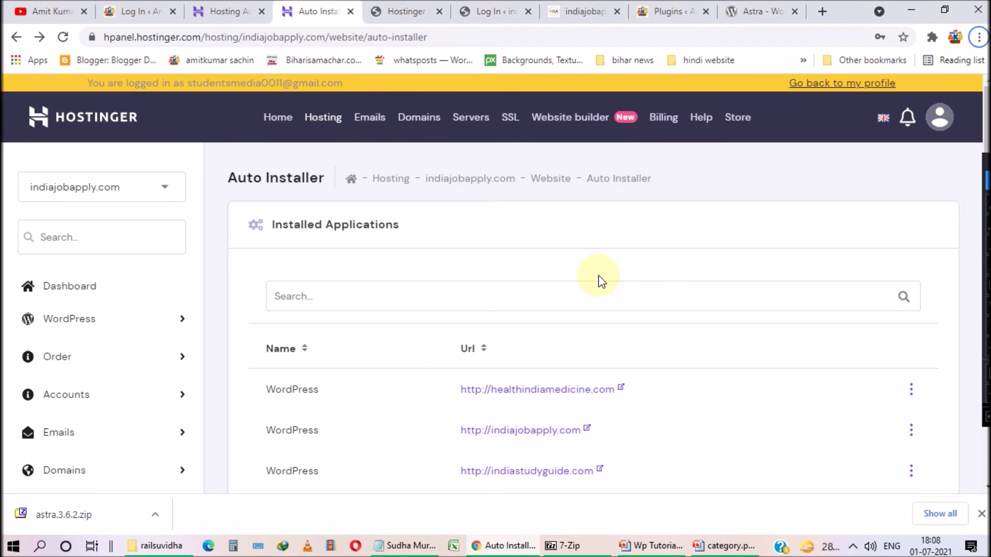
pyautogui.scroll(-6, 75, 401)
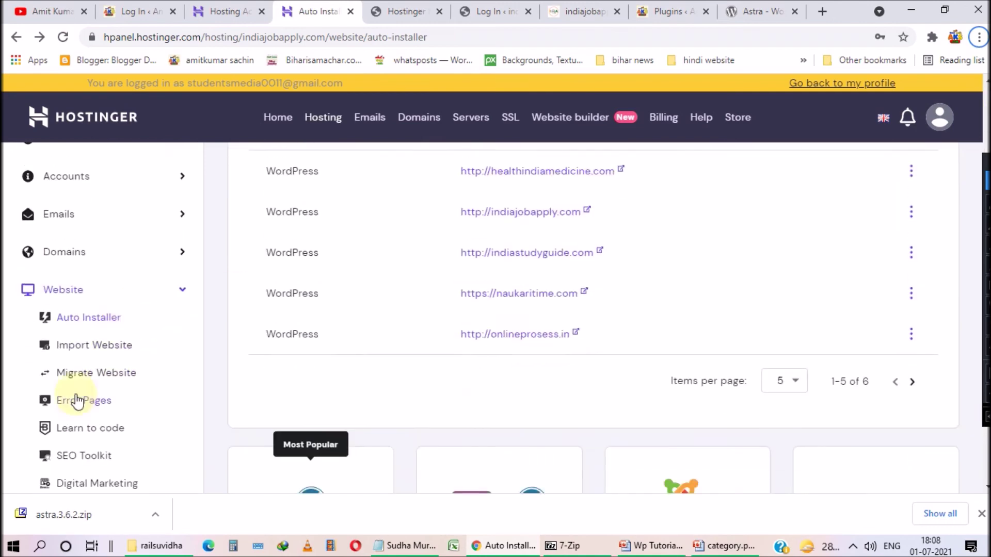
pyautogui.scroll(-3, 56, 436)
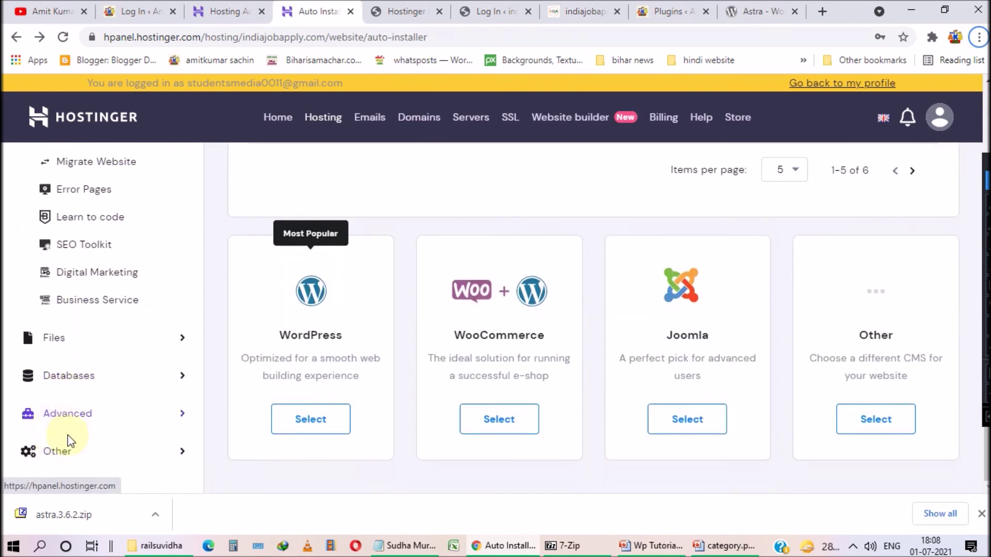
pyautogui.click(76, 320)
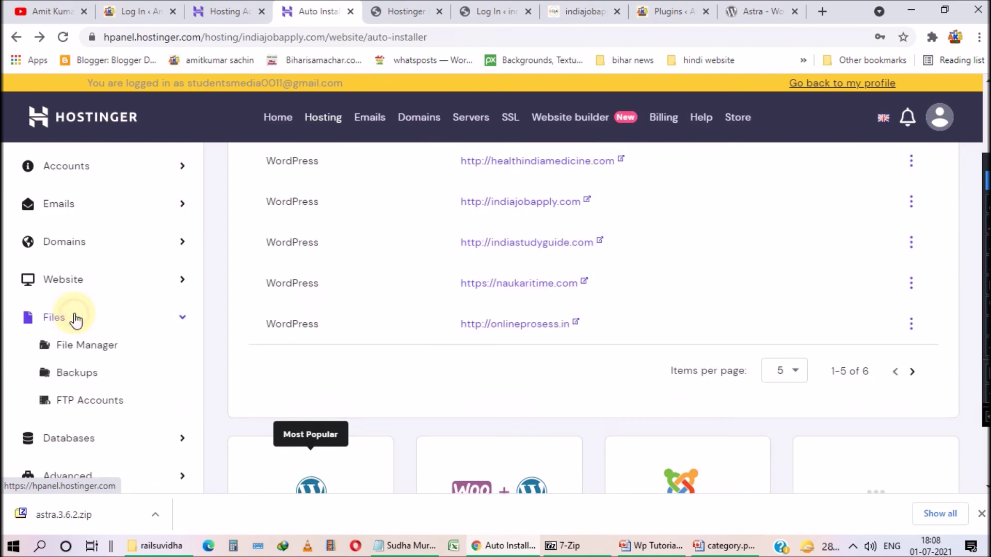
pyautogui.click(69, 380)
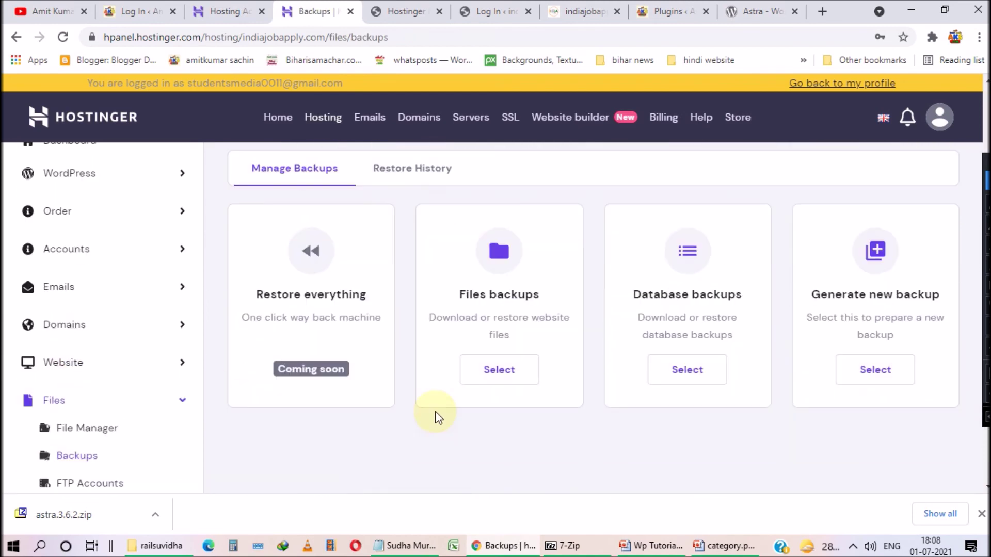
pyautogui.scroll(2, 435, 415)
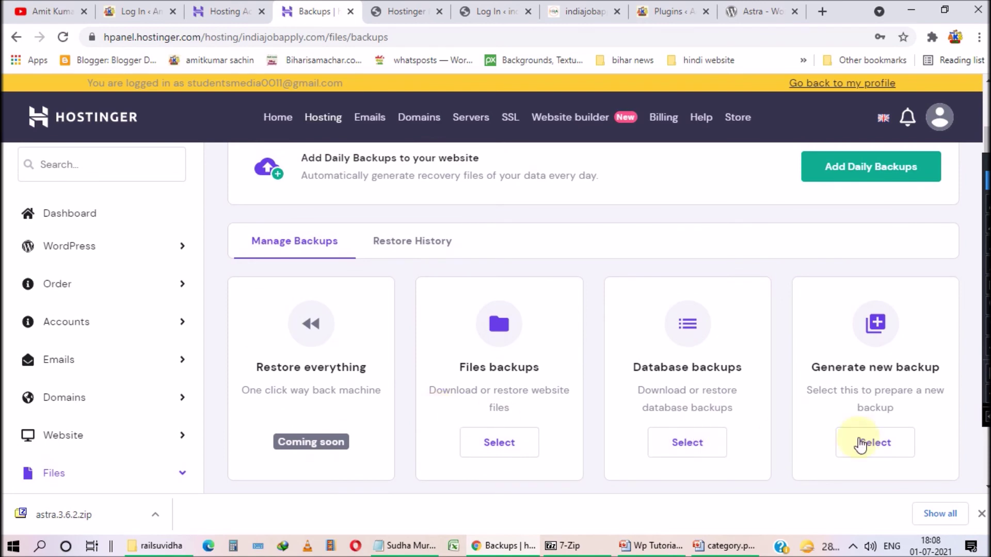
pyautogui.scroll(-2, 417, 410)
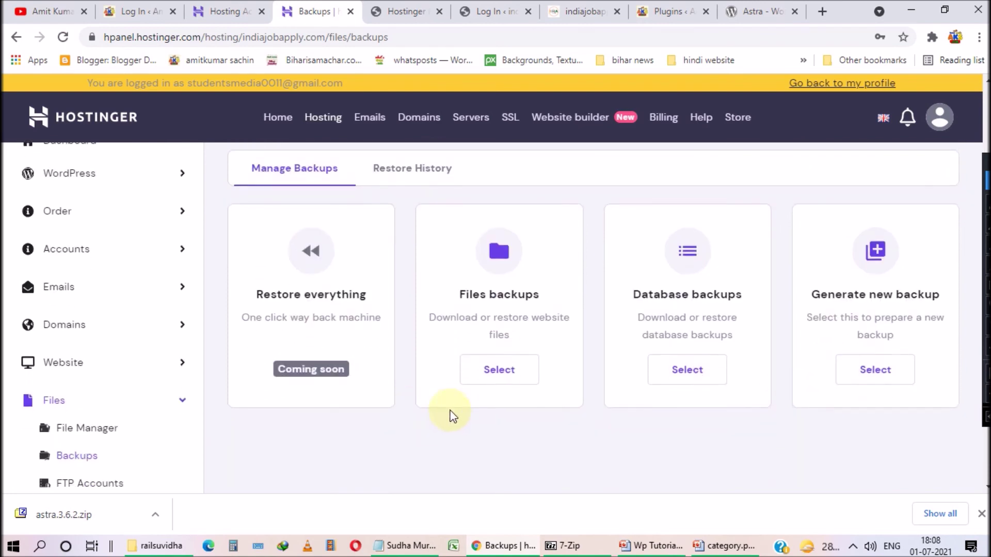
pyautogui.click(499, 371)
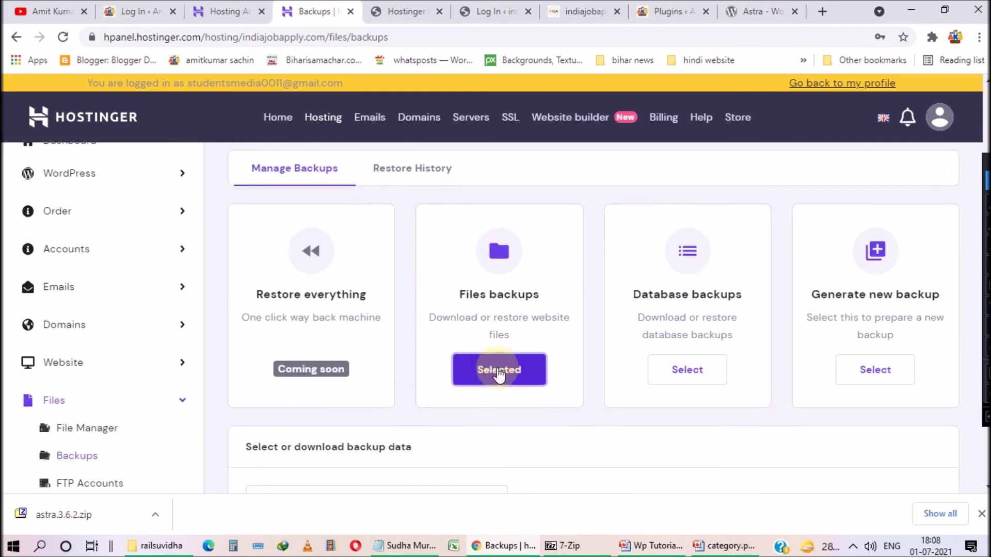
pyautogui.scroll(-3, 499, 371)
pyautogui.scroll(-1, 361, 379)
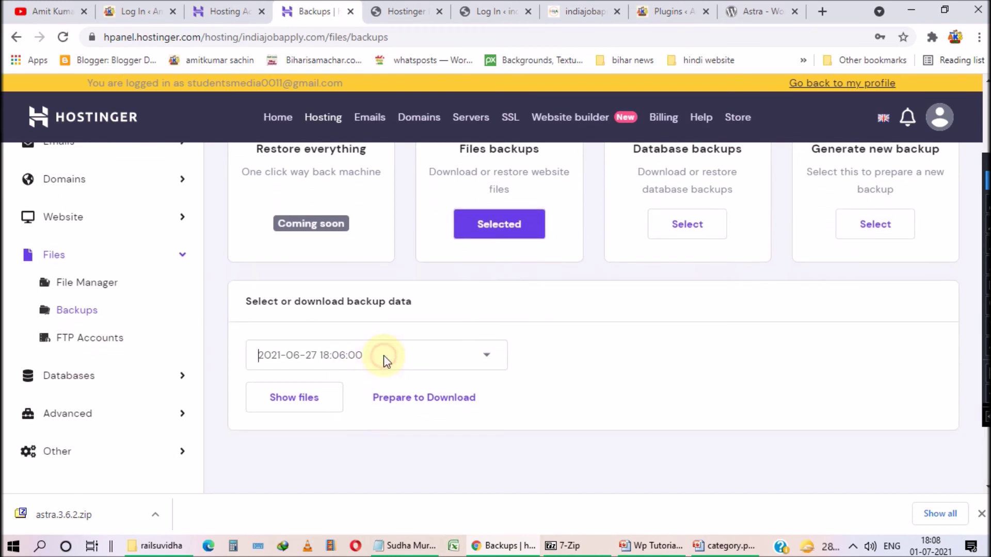
pyautogui.click(383, 355)
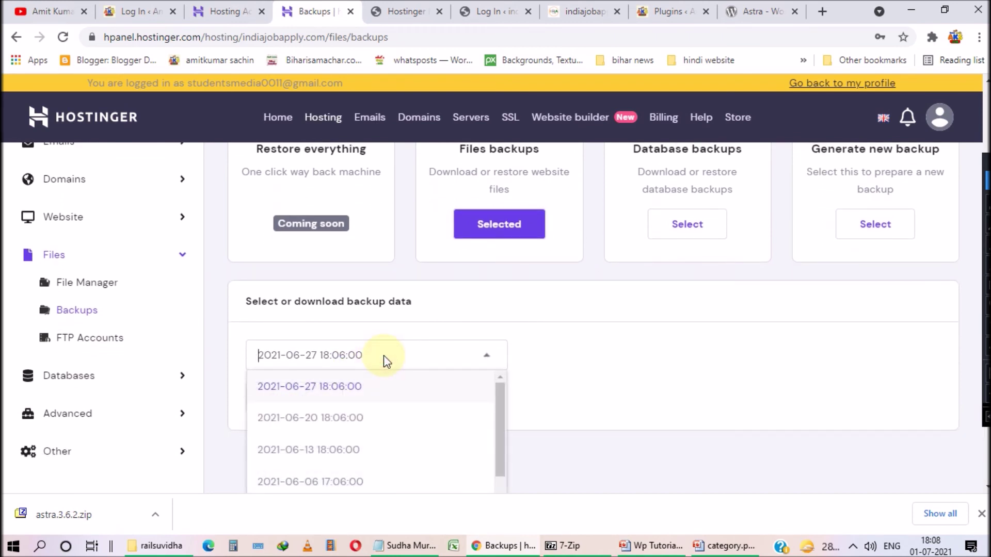
pyautogui.click(326, 388)
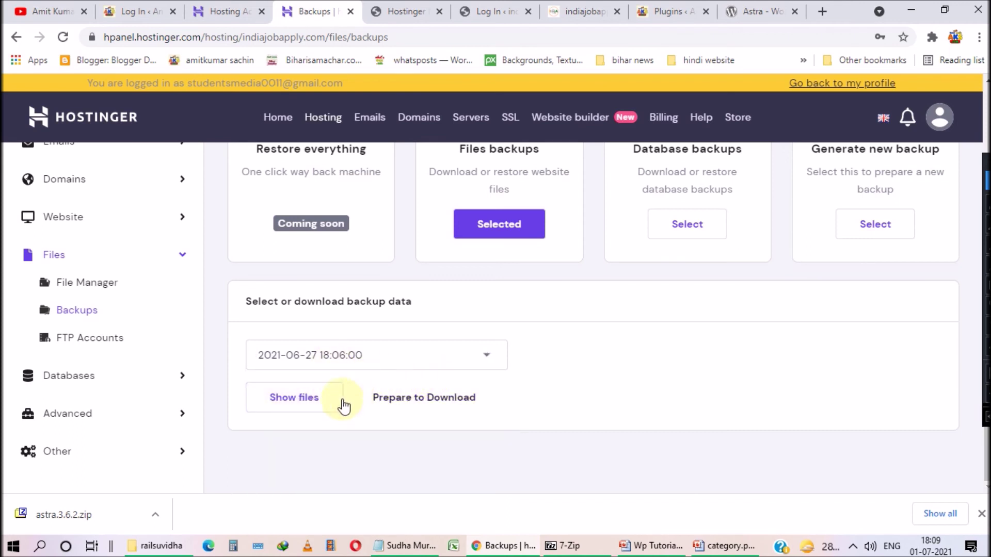
pyautogui.click(312, 398)
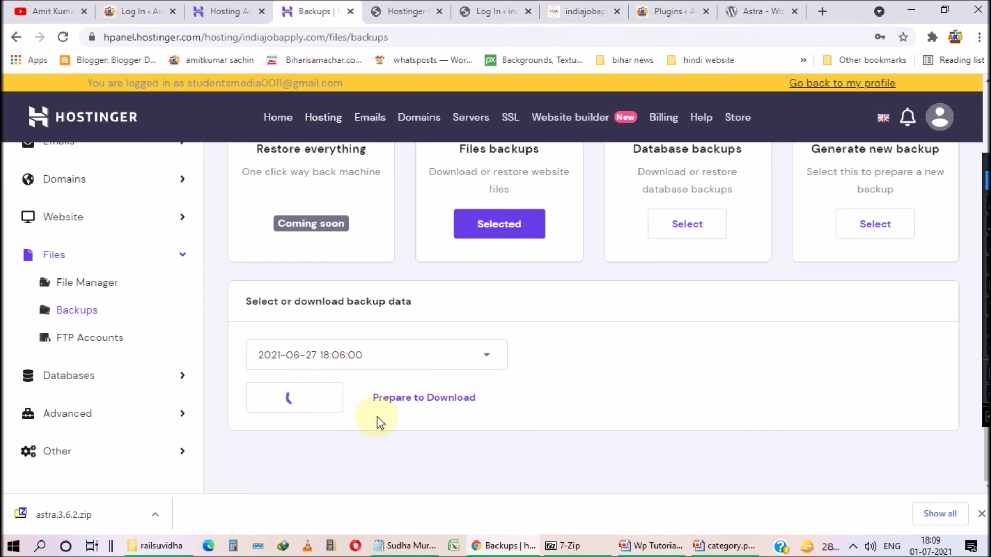
# - Mark only the indiajobapply.com folder in the backup's file list and check its size
pyautogui.scroll(-6, 420, 354)
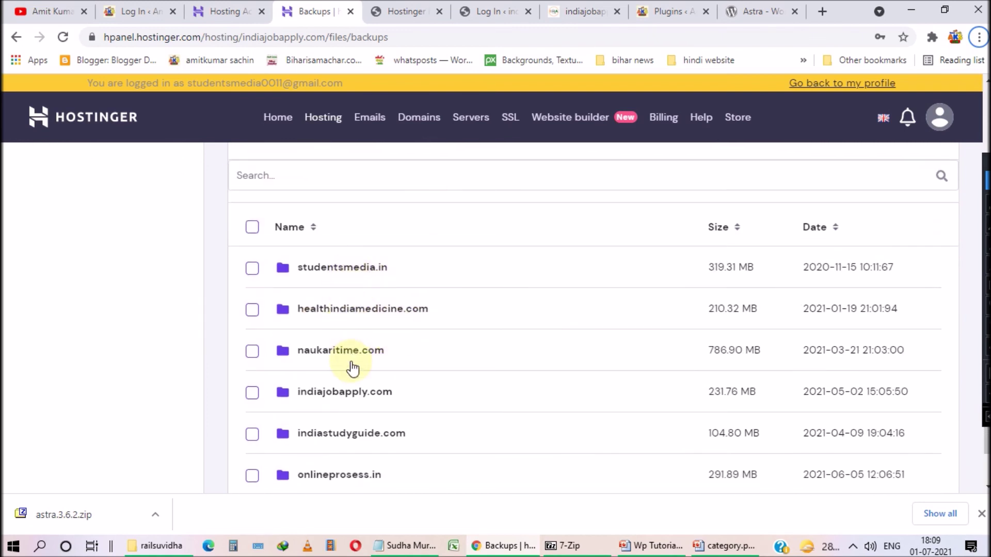
pyautogui.scroll(-2, 353, 368)
pyautogui.click(252, 320)
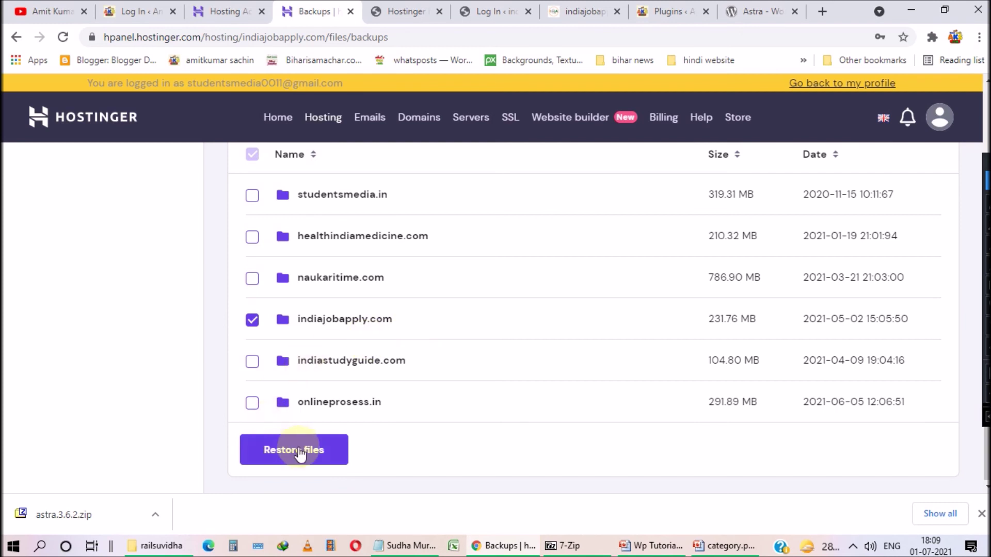
pyautogui.moveTo(707, 317); pyautogui.dragTo(763, 325)
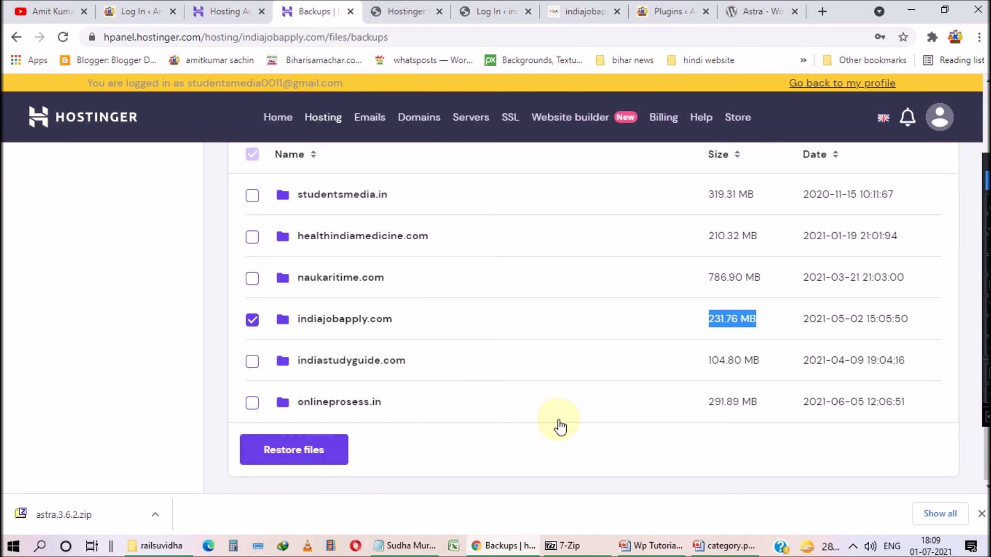
# - Switch to Database backups, choose the database whose name ends in pz5C2, and show its available backups
pyautogui.scroll(10, 546, 401)
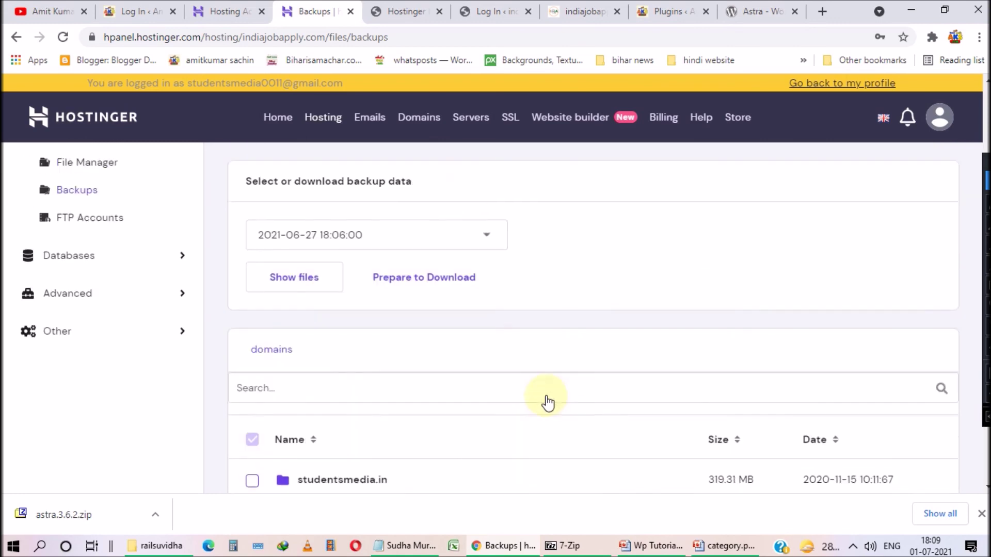
pyautogui.click(680, 326)
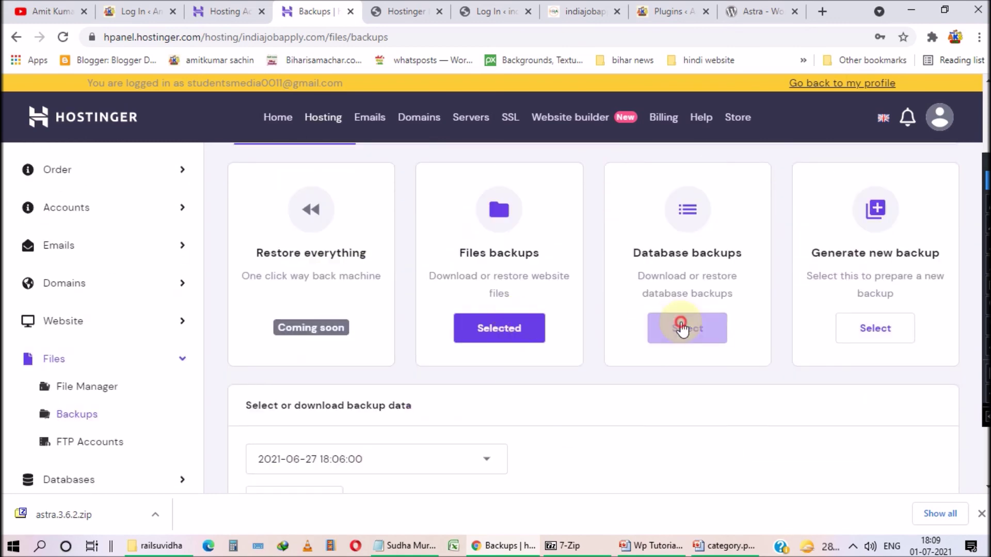
pyautogui.scroll(-1, 680, 322)
pyautogui.scroll(-1, 637, 348)
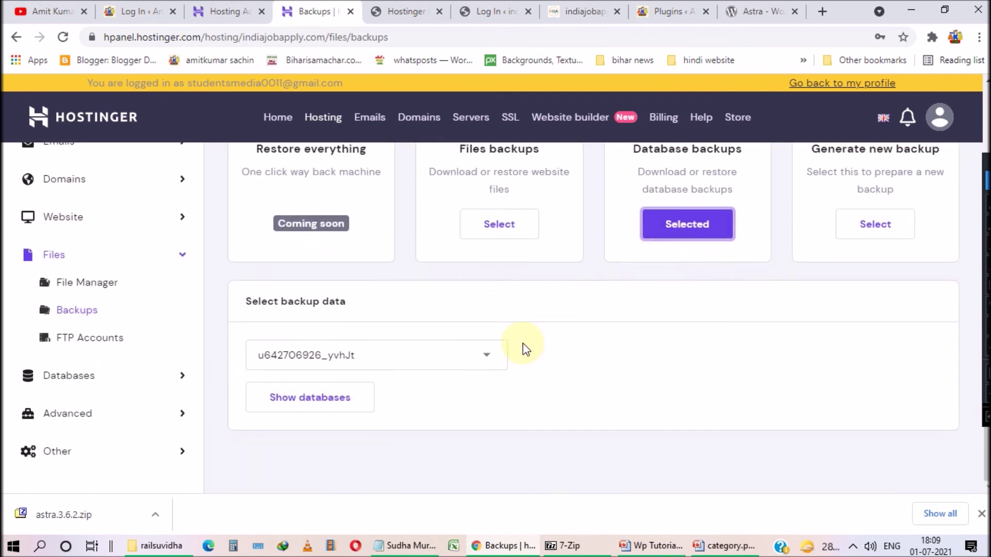
pyautogui.click(487, 361)
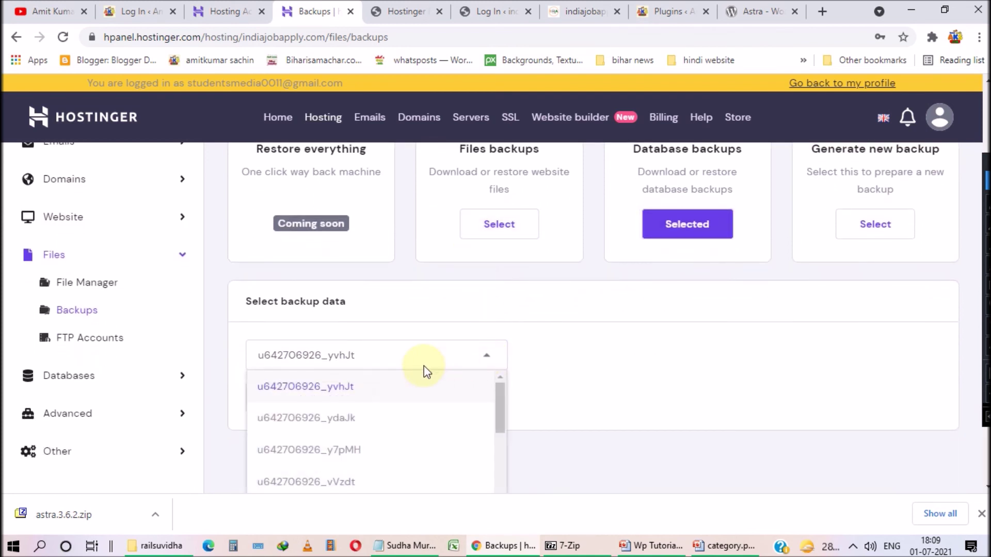
pyautogui.scroll(-3, 413, 371)
pyautogui.scroll(-3, 398, 348)
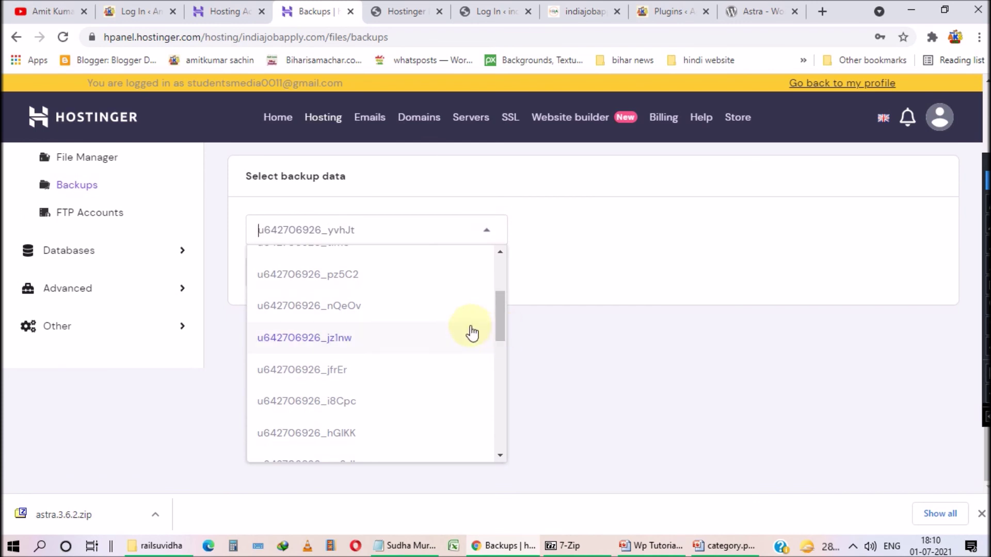
pyautogui.click(406, 268)
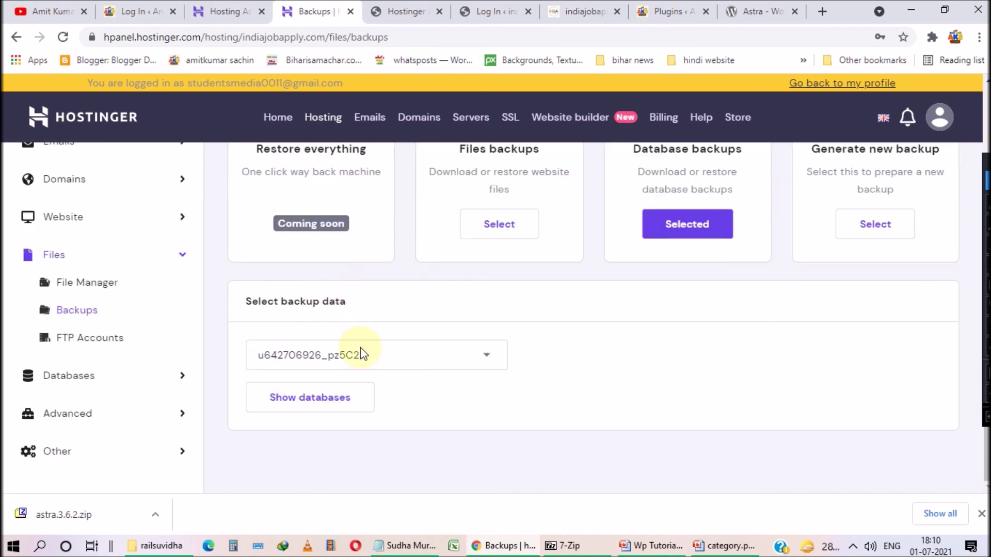
pyautogui.click(341, 398)
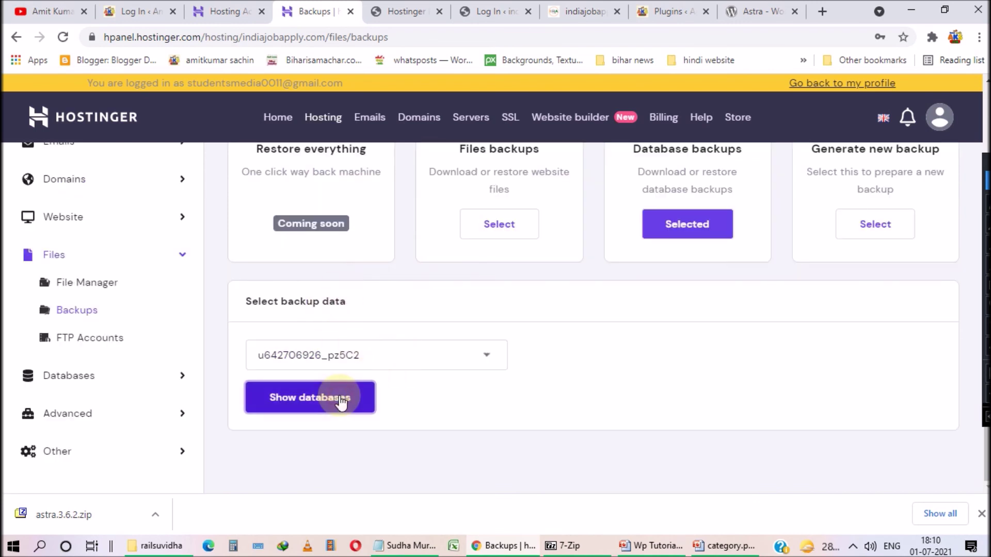
pyautogui.scroll(4, 362, 362)
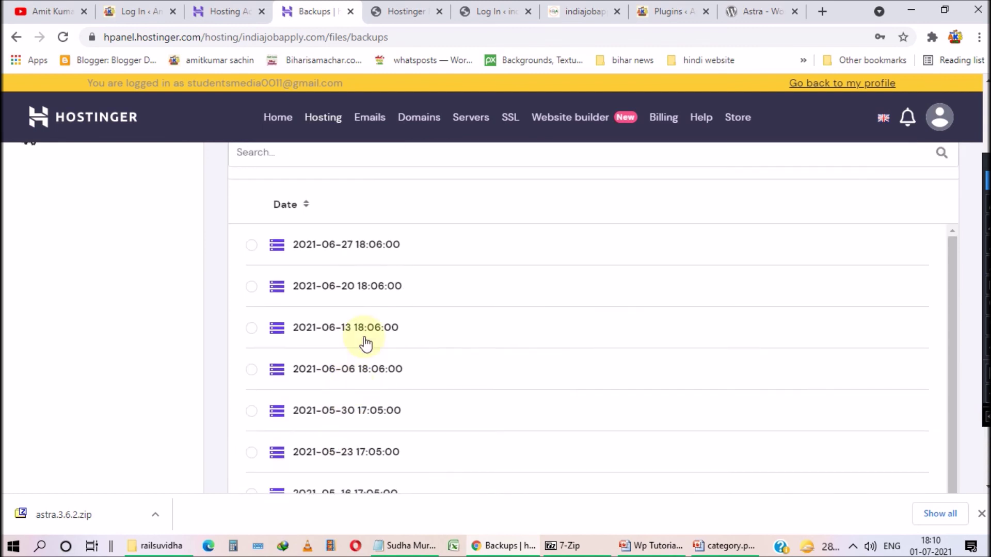
pyautogui.click(359, 248)
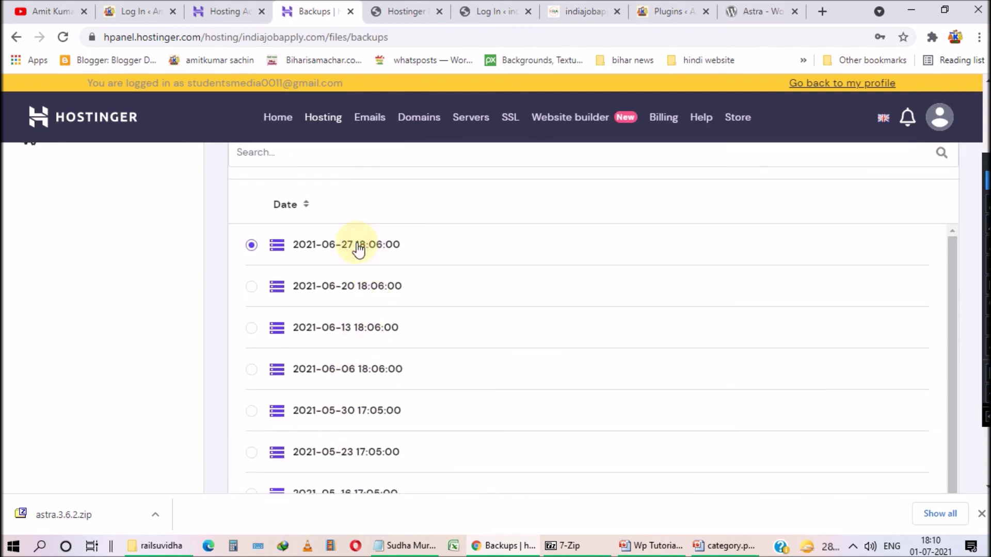
pyautogui.scroll(-2, 222, 268)
pyautogui.scroll(2, 223, 269)
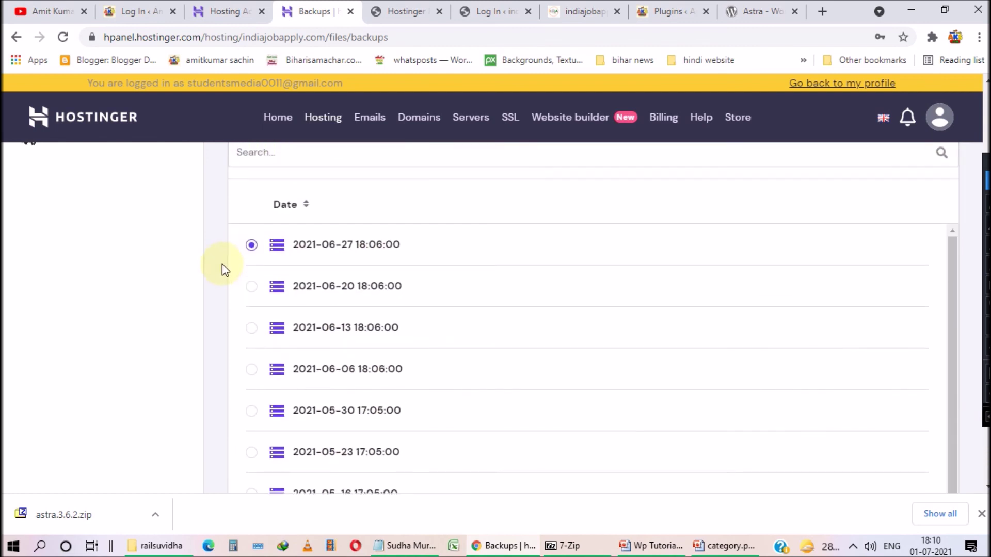
pyautogui.scroll(-4, 222, 264)
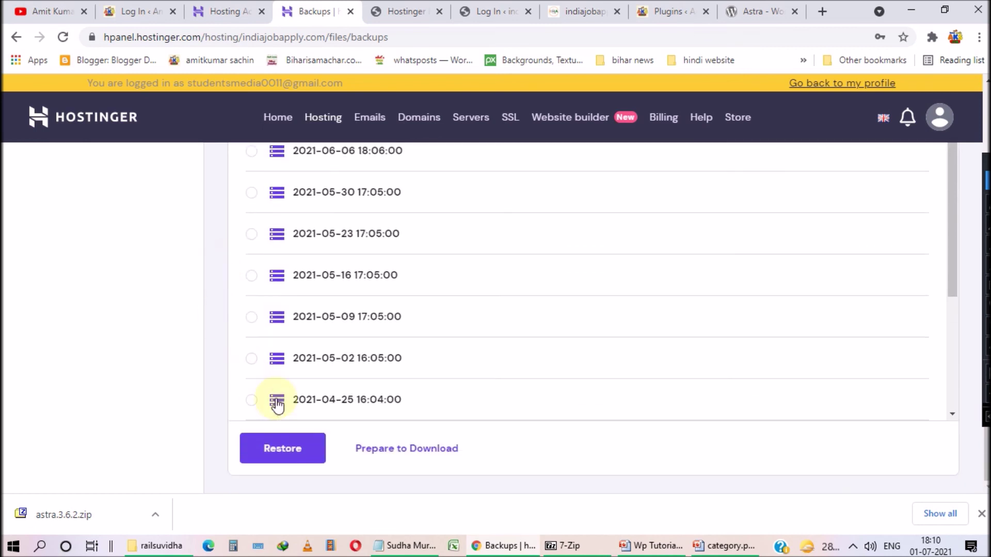
pyautogui.scroll(6, 203, 397)
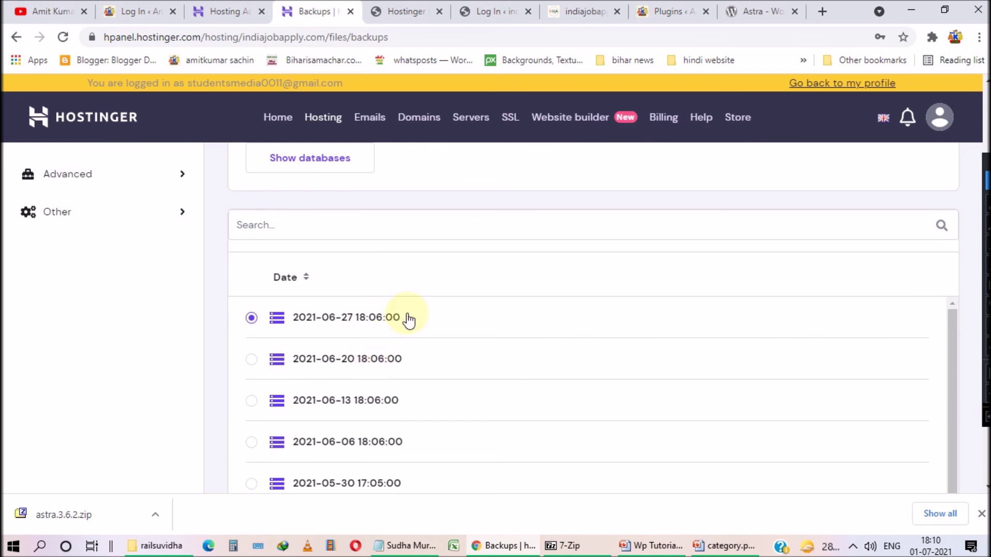
# - Review the chosen database and backup types, and read the Add Daily Backups description on the Backups page
pyautogui.scroll(4, 407, 320)
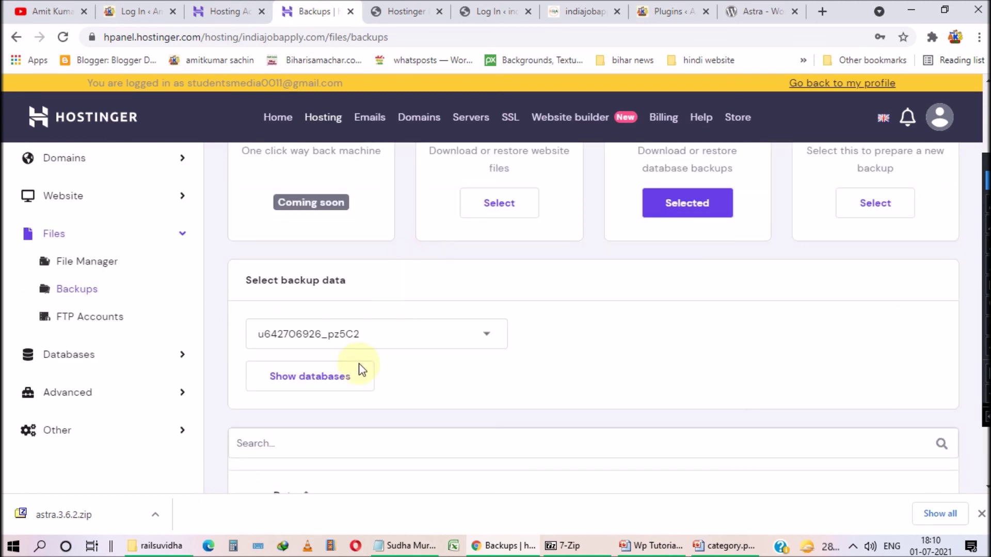
pyautogui.scroll(-3, 383, 389)
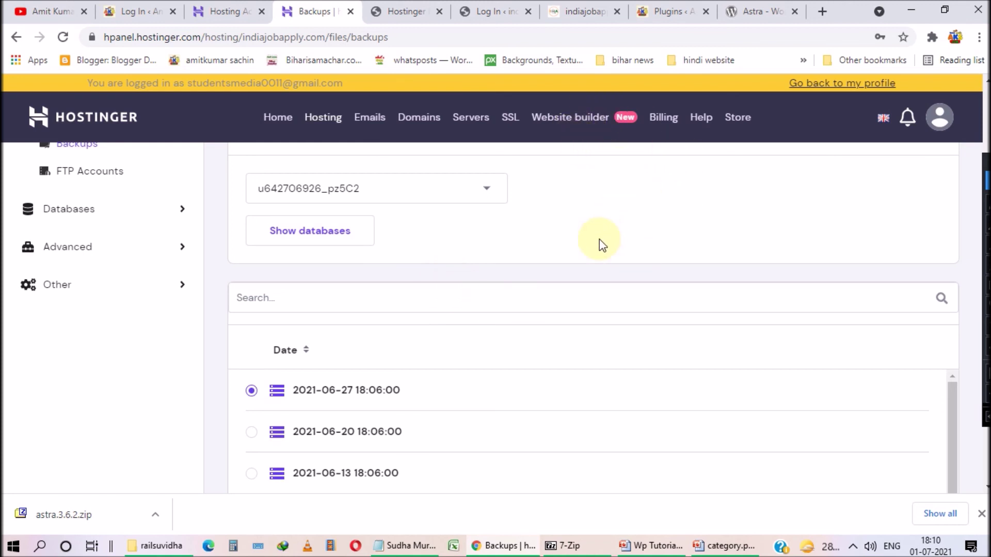
pyautogui.scroll(3, 518, 318)
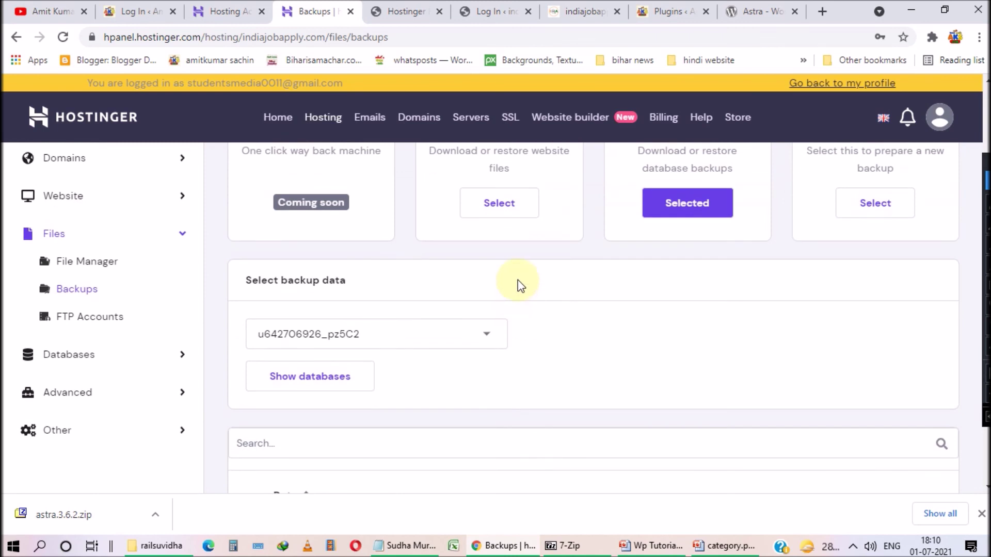
pyautogui.scroll(1, 519, 283)
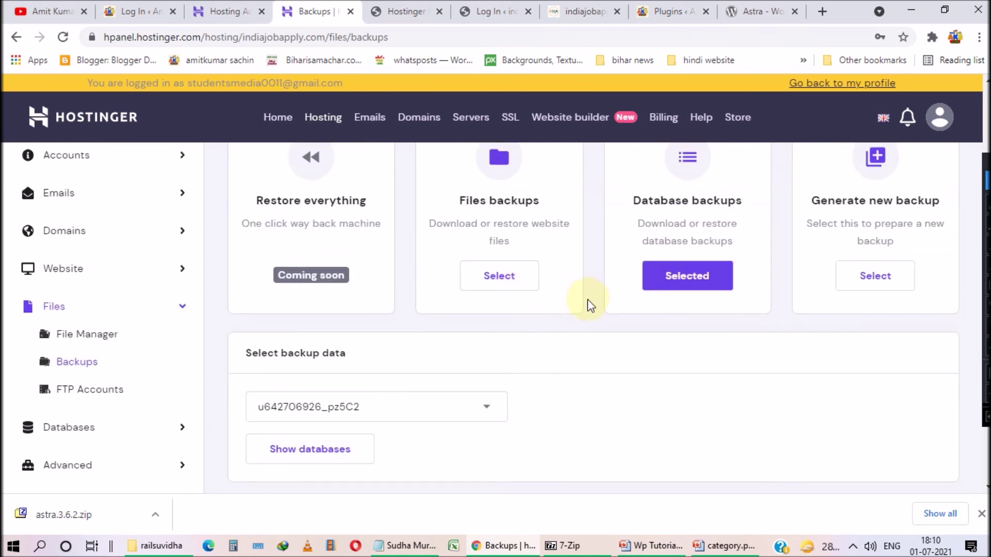
pyautogui.scroll(-2, 516, 315)
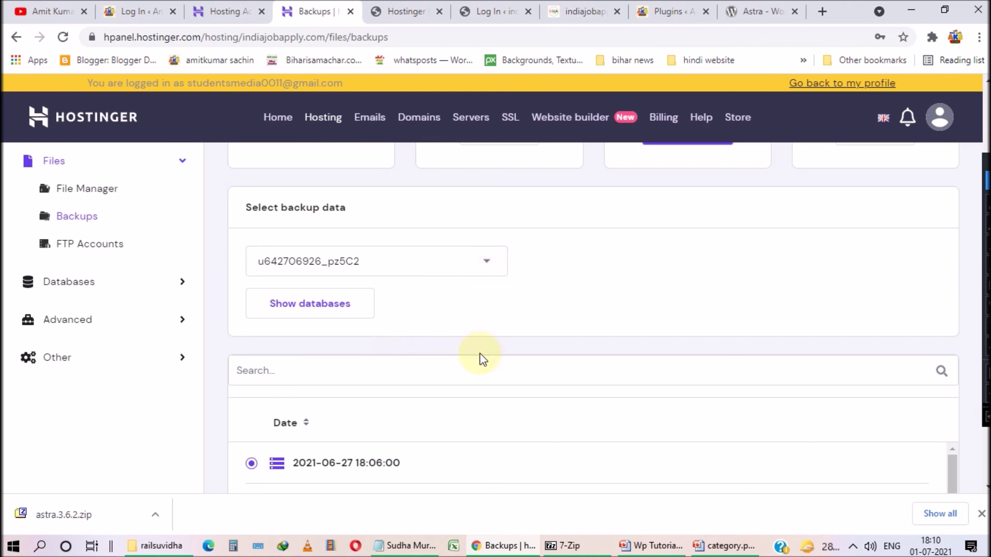
pyautogui.scroll(7, 606, 299)
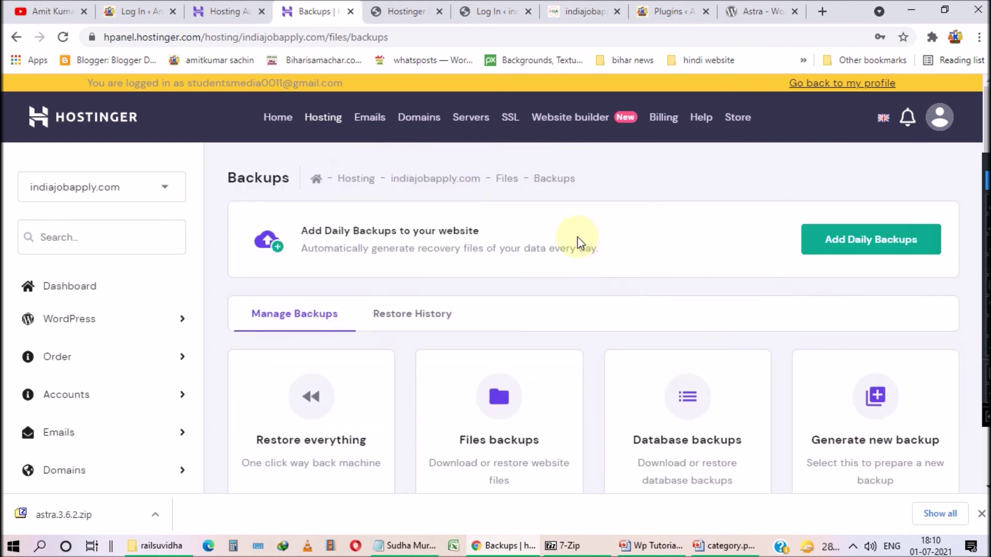
pyautogui.moveTo(596, 249); pyautogui.dragTo(308, 252)
pyautogui.click(305, 253)
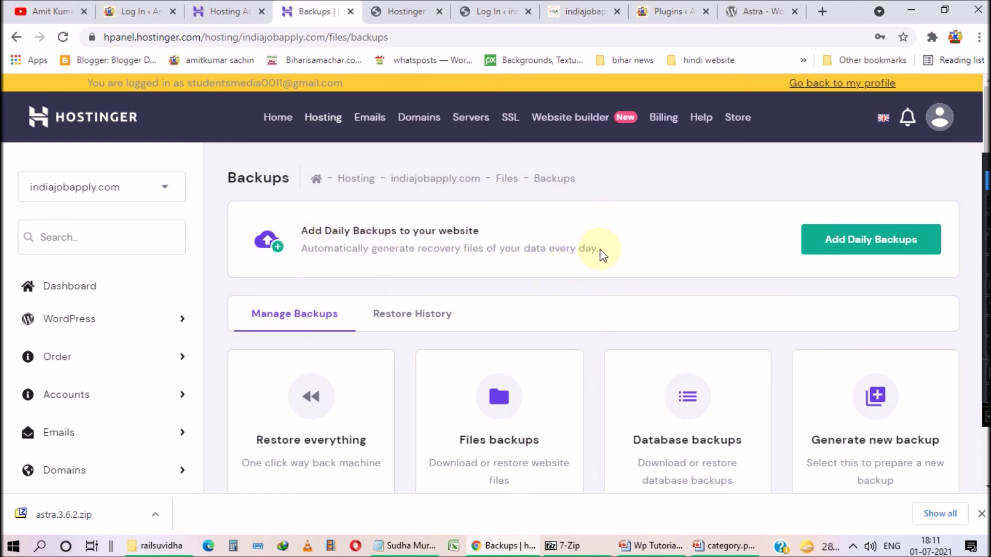